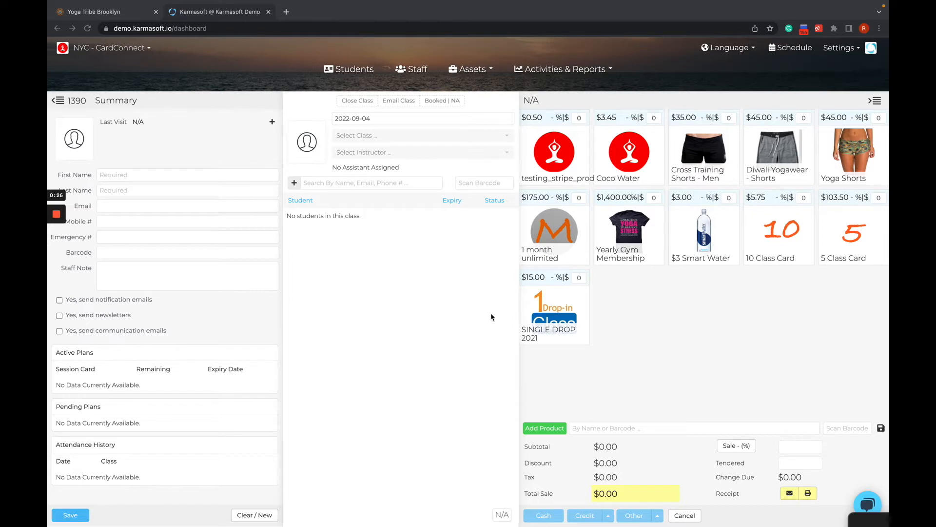
# Search the Karmasoft Help Center for "embed" and open the "To Embed a Lead Capture Form" result under Embedding Karmasoft Elements.
pyautogui.click(840, 48)
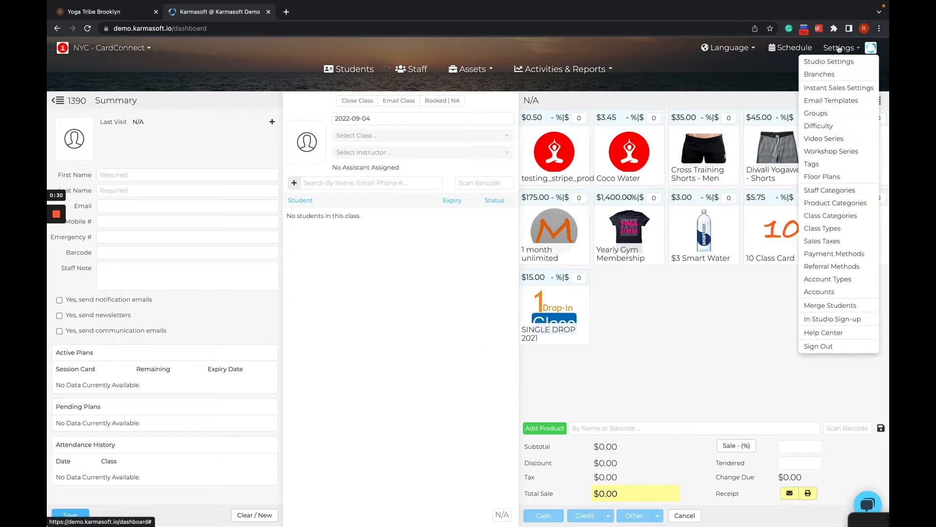
pyautogui.click(838, 333)
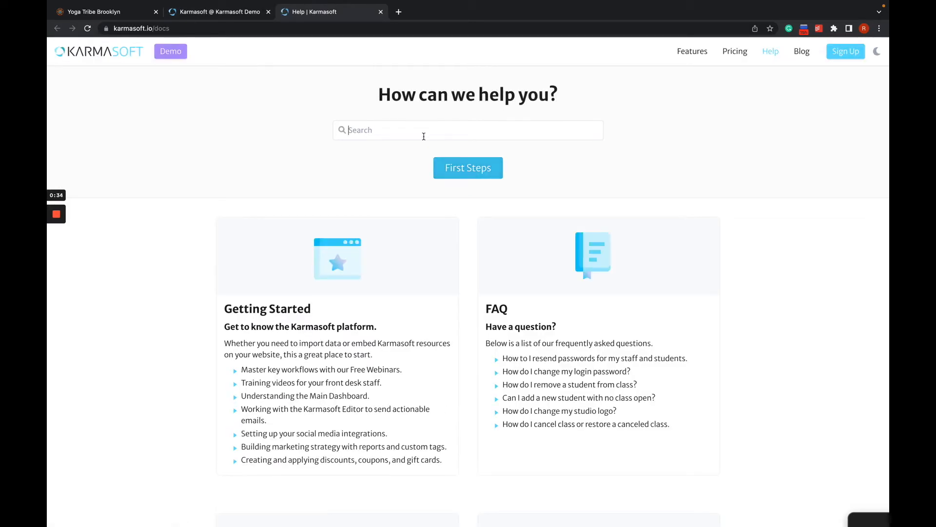
pyautogui.write('em')
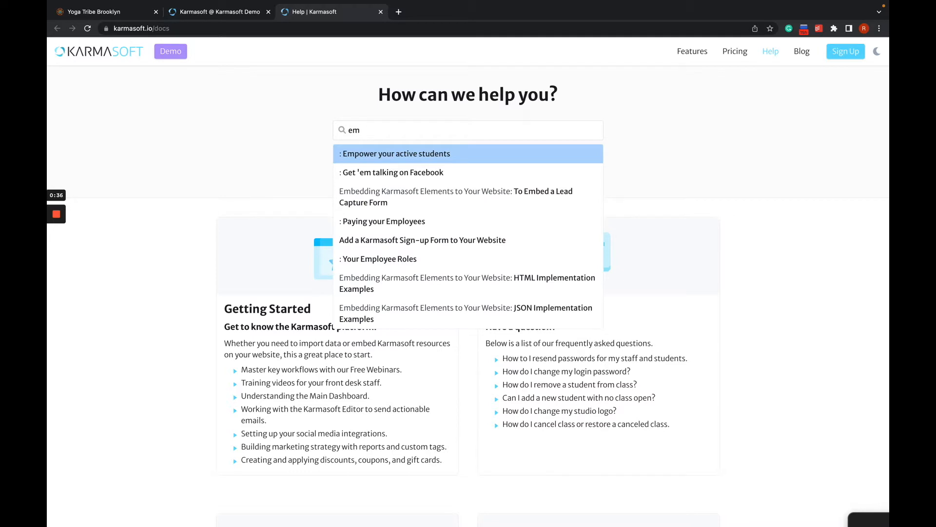
pyautogui.write('bed')
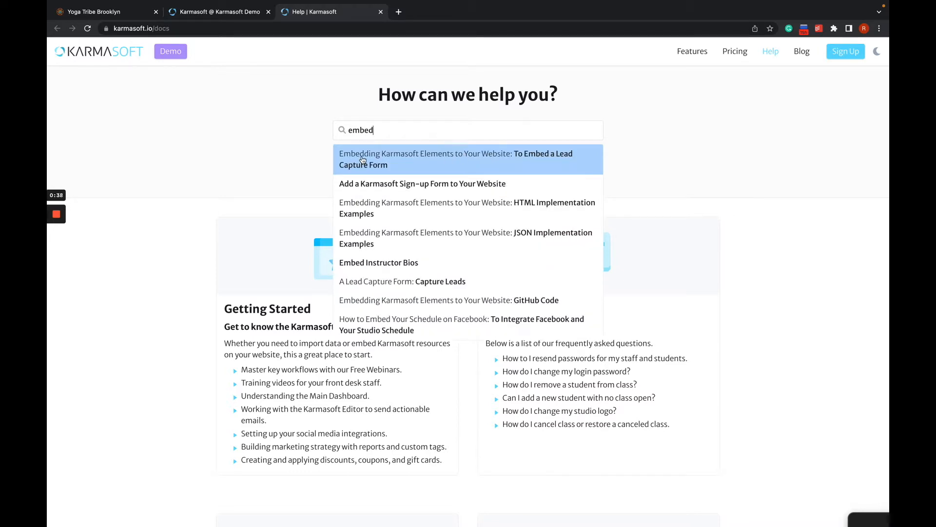
pyautogui.click(461, 163)
# Look over the Step 1 embed snippets and copy the code under "To Embed Your Schedule".
pyautogui.scroll(5, 340, 211)
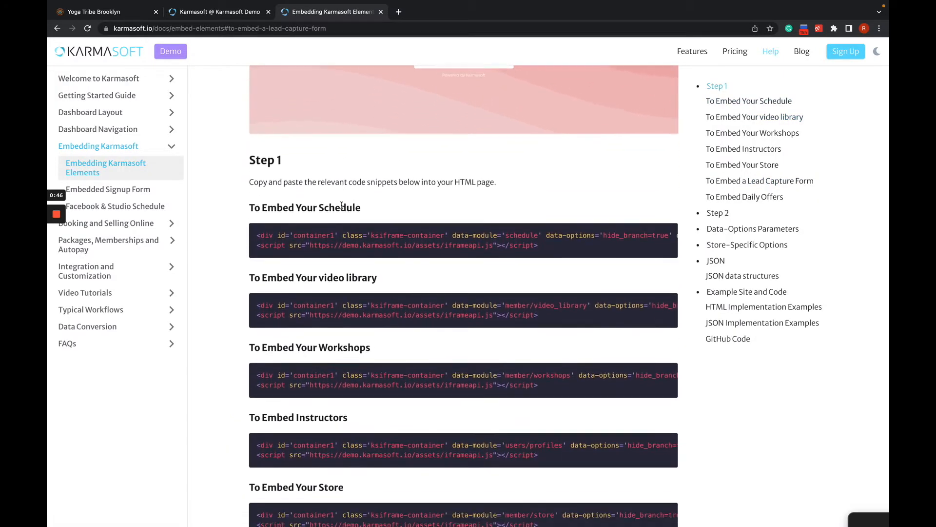
pyautogui.scroll(1, 341, 205)
pyautogui.scroll(-2, 342, 205)
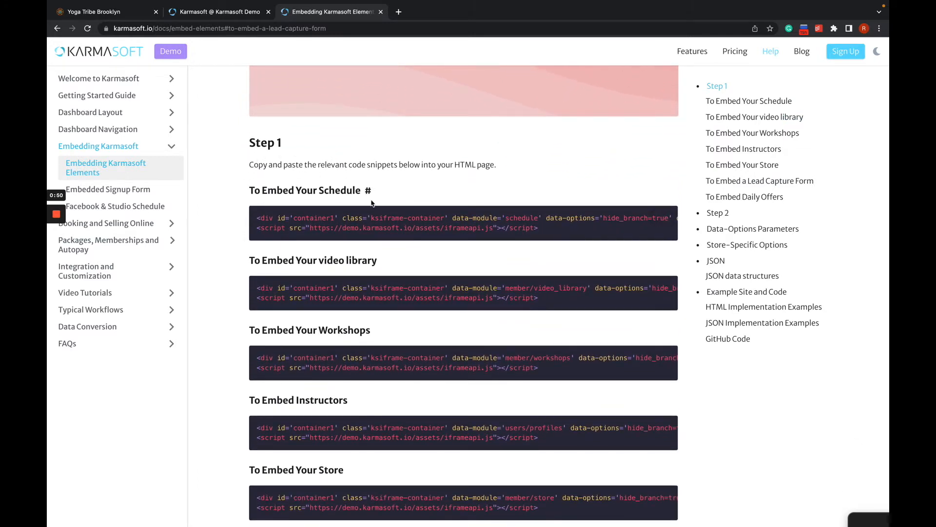
pyautogui.scroll(-1, 402, 233)
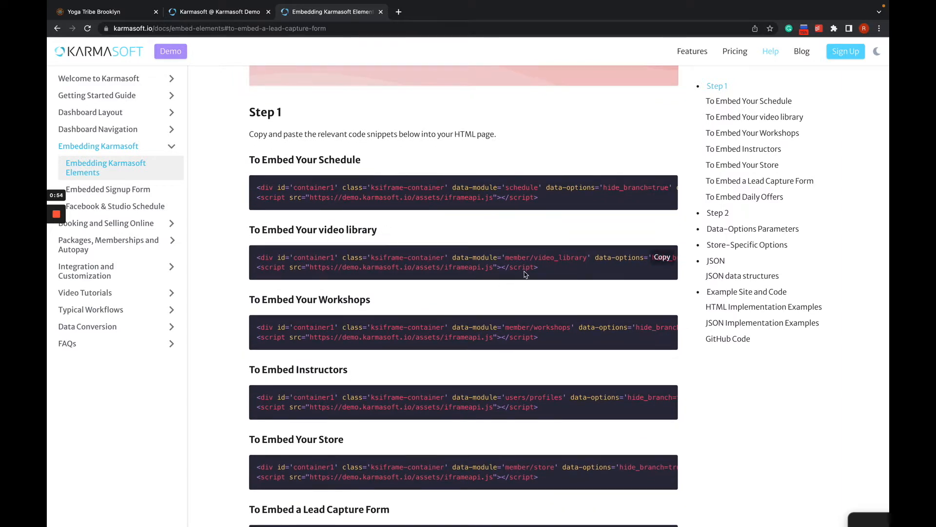
pyautogui.scroll(-1, 525, 274)
pyautogui.scroll(-3, 525, 274)
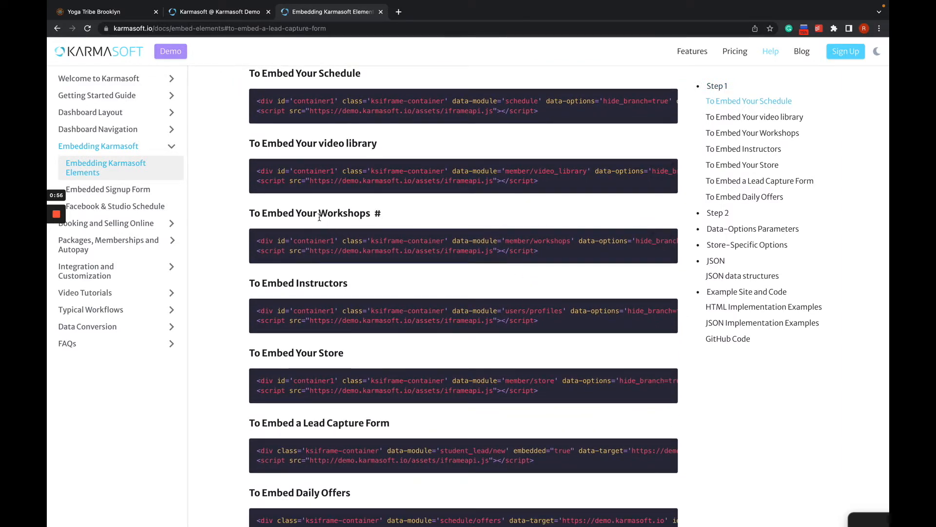
pyautogui.scroll(-3, 460, 231)
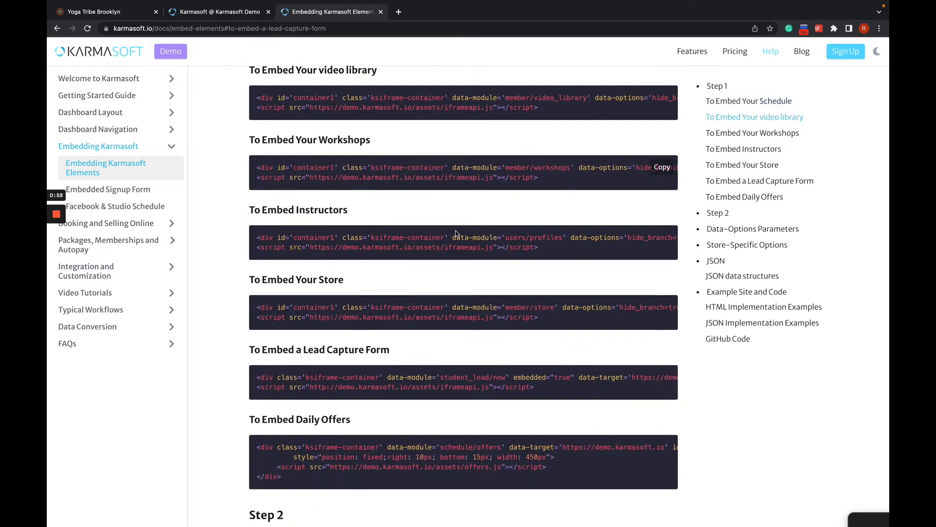
pyautogui.scroll(-1, 397, 398)
pyautogui.scroll(10, 398, 398)
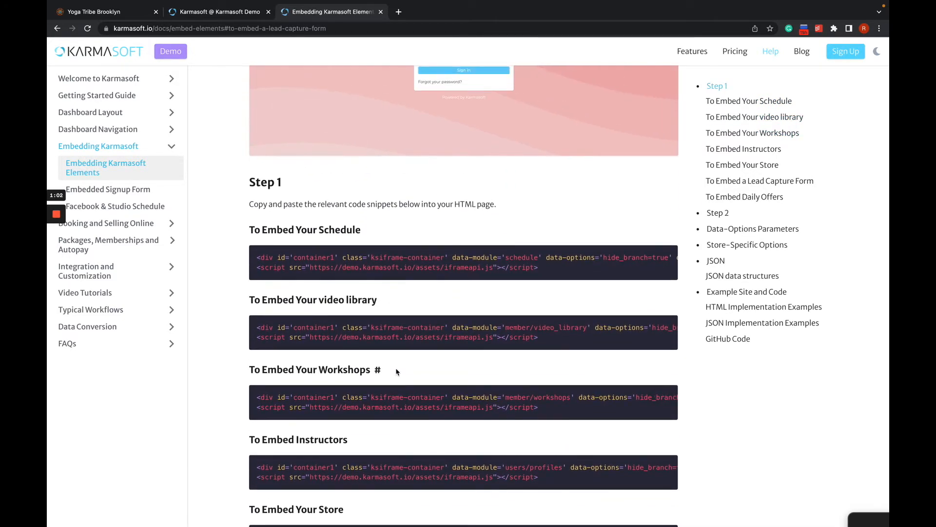
pyautogui.moveTo(668, 265)
pyautogui.click(666, 260)
# Switch to the Yoga Tribe Brooklyn site in Squarespace and open the Karmasoft Schedule Page from its list of pages.
pyautogui.click(110, 14)
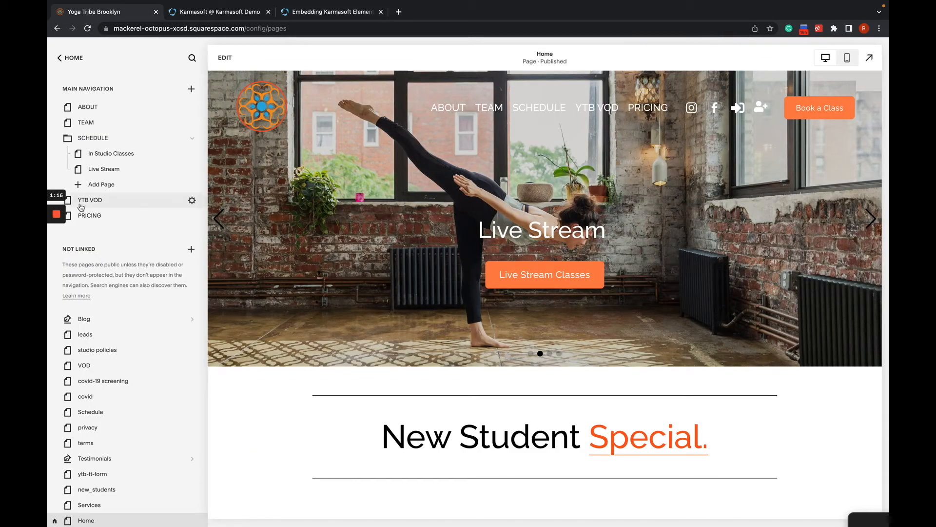
pyautogui.click(70, 58)
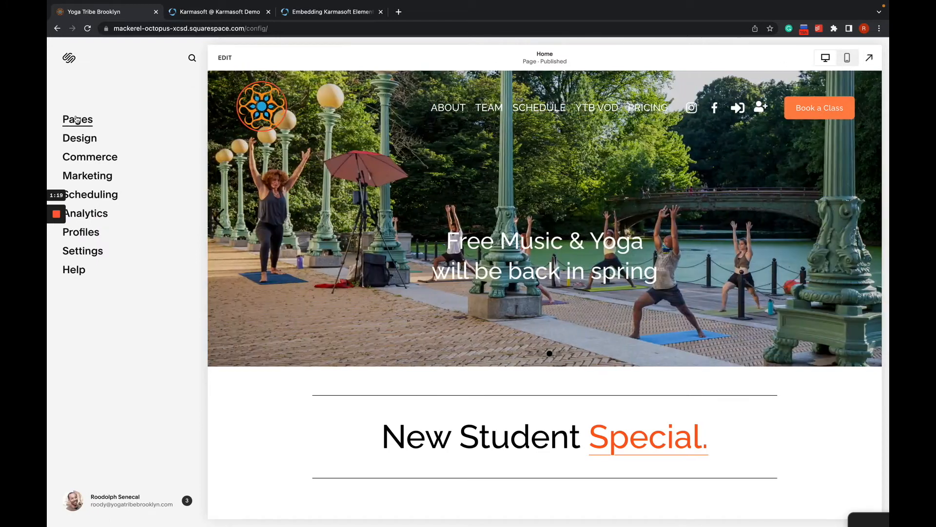
pyautogui.click(77, 119)
pyautogui.scroll(-5, 100, 337)
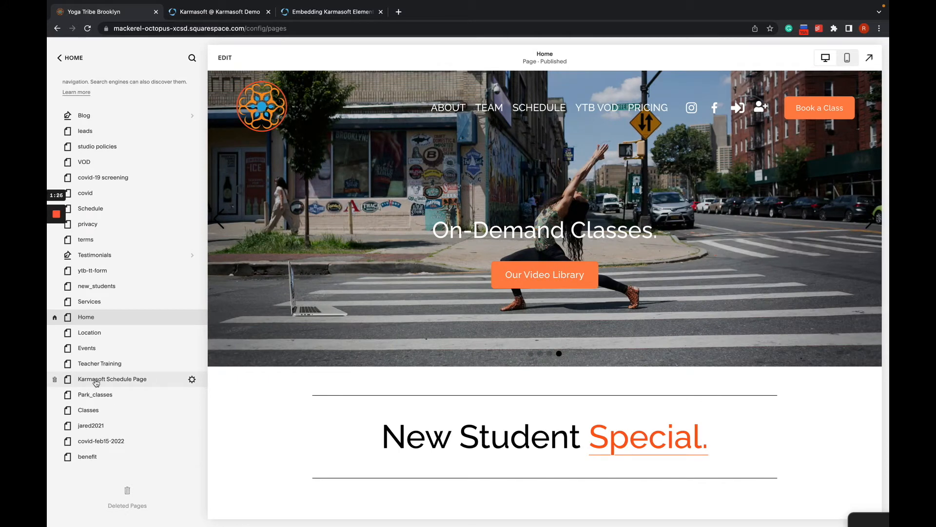
pyautogui.click(96, 379)
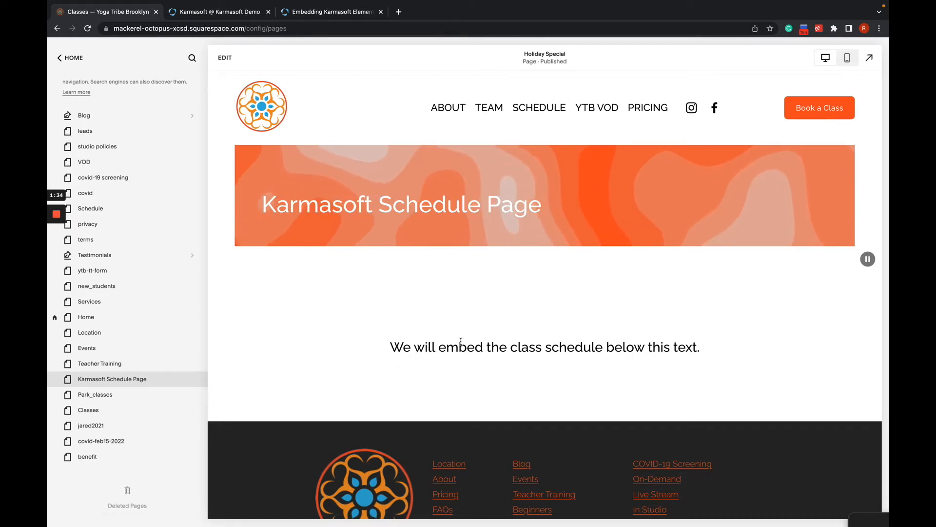
# Start editing the page and add a Code block directly below the "We will embed the class schedule below this text." line.
pyautogui.click(225, 58)
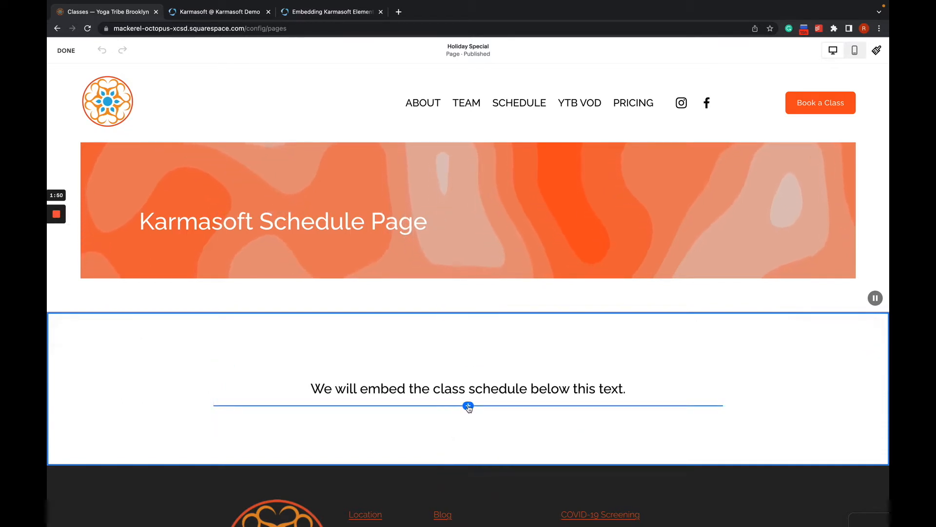
pyautogui.click(468, 406)
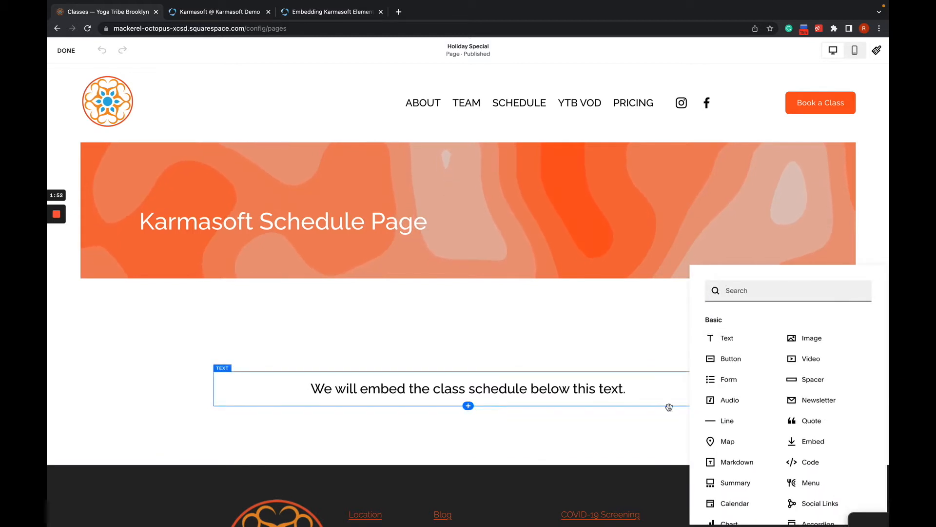
pyautogui.scroll(-2, 742, 421)
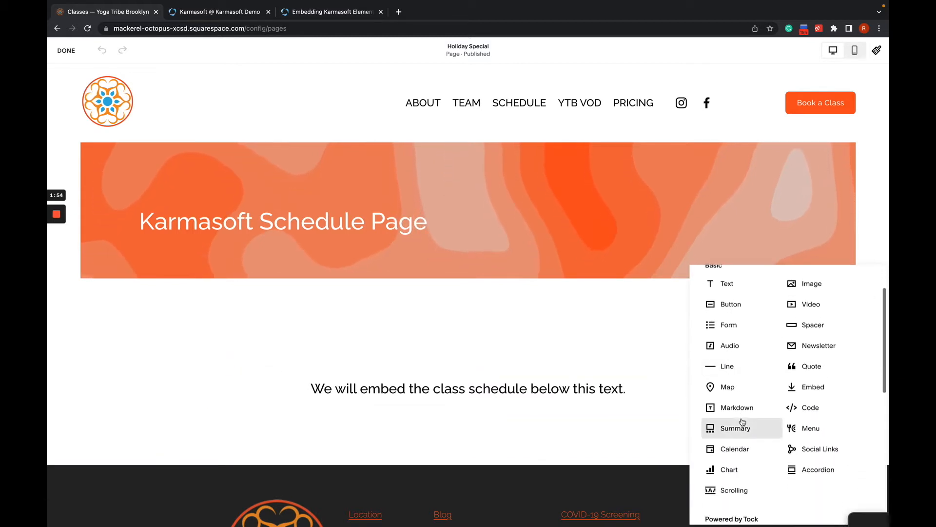
pyautogui.scroll(1, 742, 421)
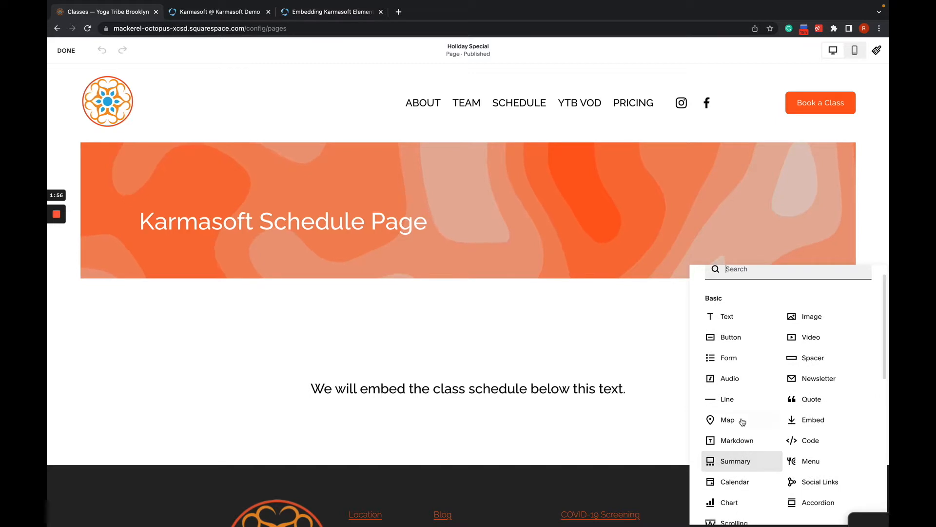
pyautogui.scroll(-1, 743, 421)
pyautogui.scroll(-1, 742, 421)
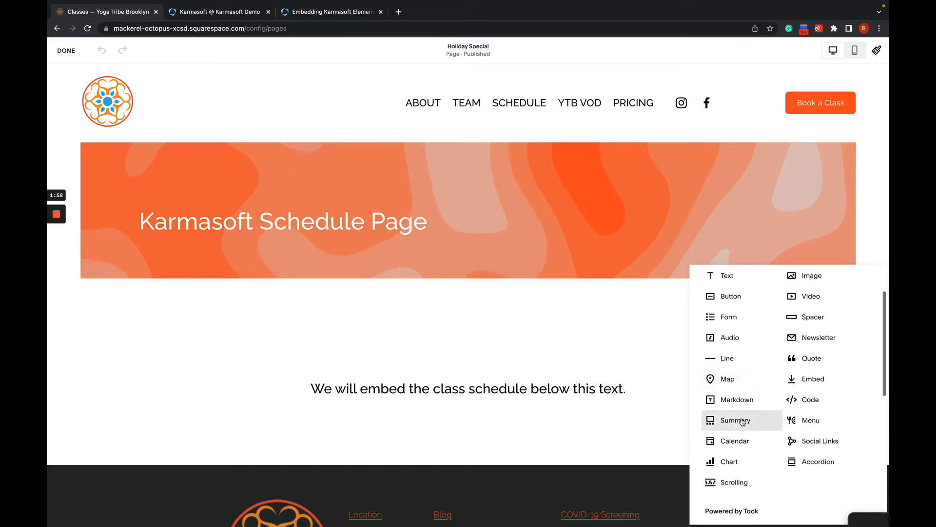
pyautogui.click(809, 400)
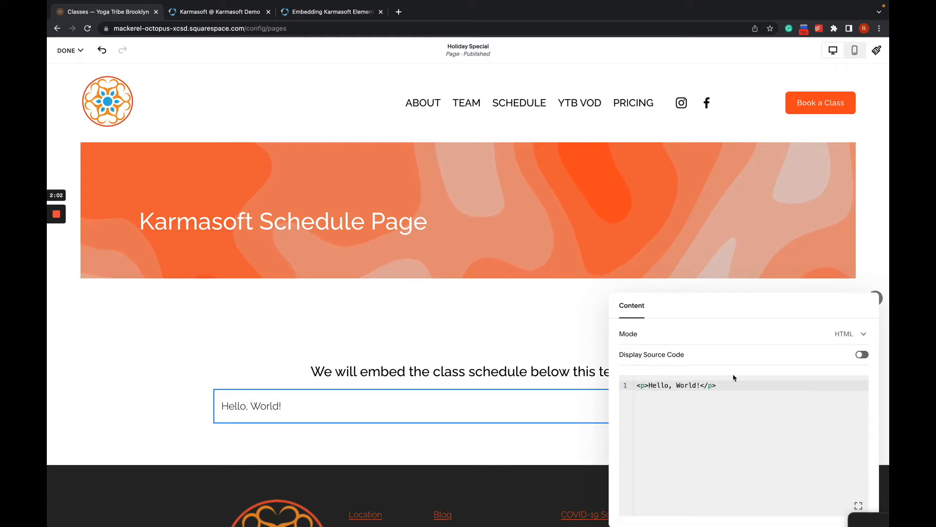
# Replace the code block's placeholder HTML with the copied schedule embed snippet and close the block's settings.
pyautogui.click(735, 385)
pyautogui.press('super+a')
pyautogui.press('BackSpace')
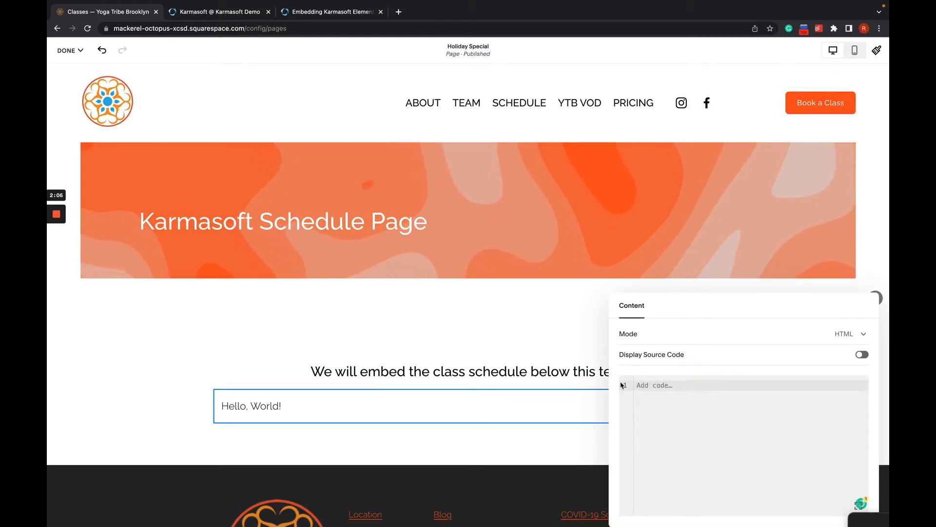
pyautogui.press('super+v')
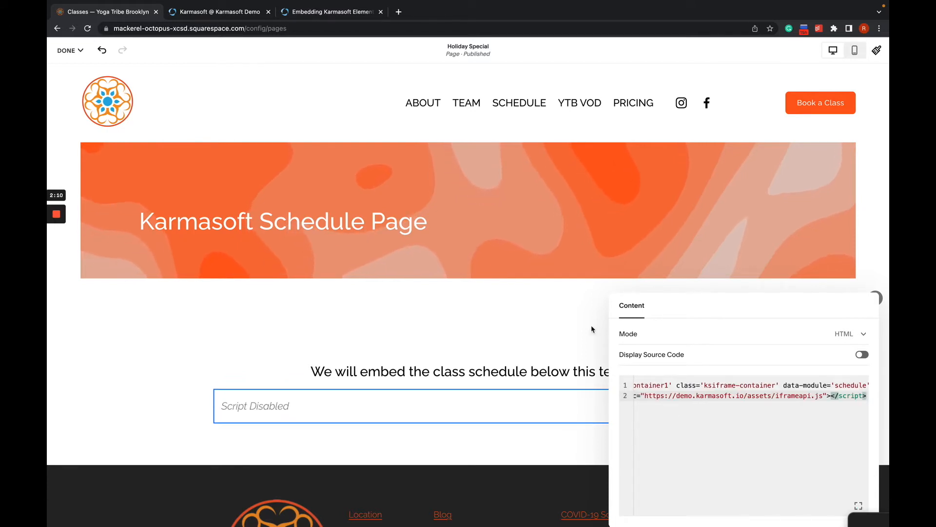
pyautogui.click(557, 328)
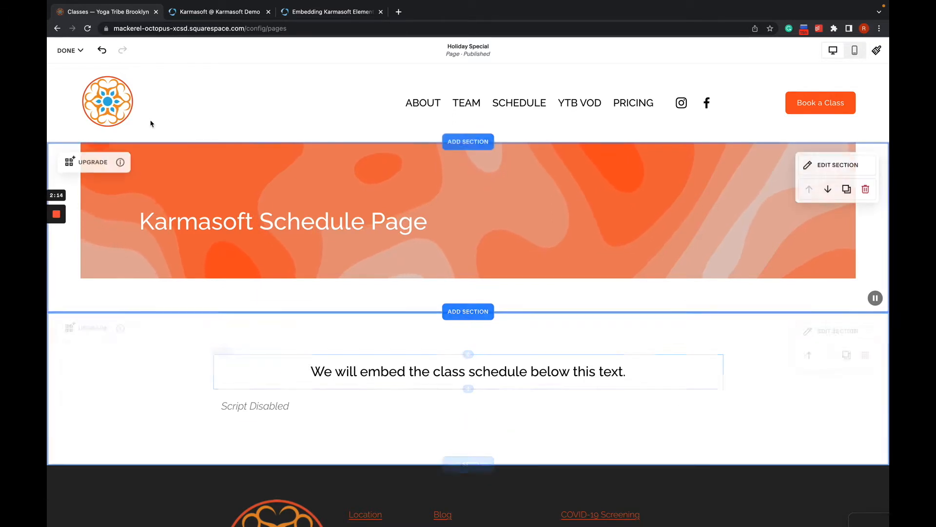
# Save the page changes, exit editing and look through the embedded class schedule in the preview.
pyautogui.click(67, 51)
pyautogui.click(68, 79)
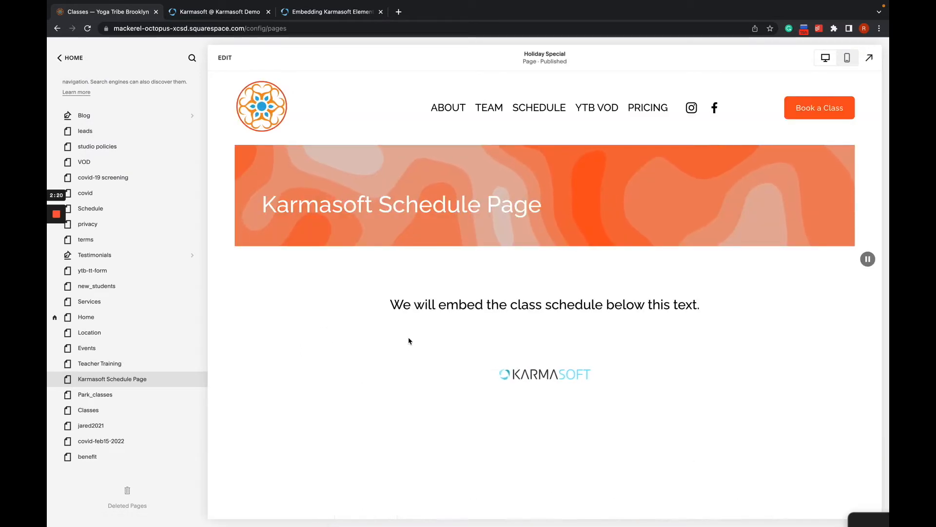
pyautogui.scroll(-10, 408, 341)
pyautogui.scroll(-3, 409, 340)
pyautogui.scroll(6, 409, 340)
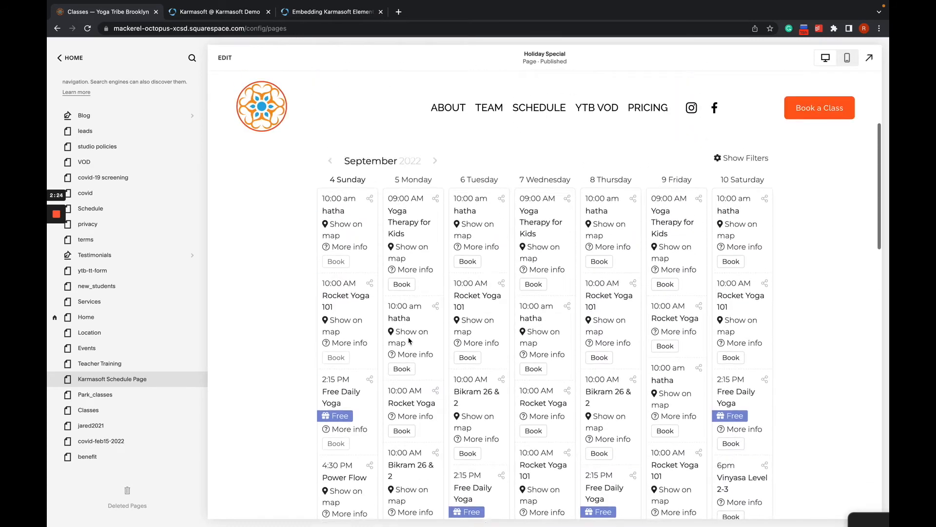
pyautogui.scroll(3, 409, 341)
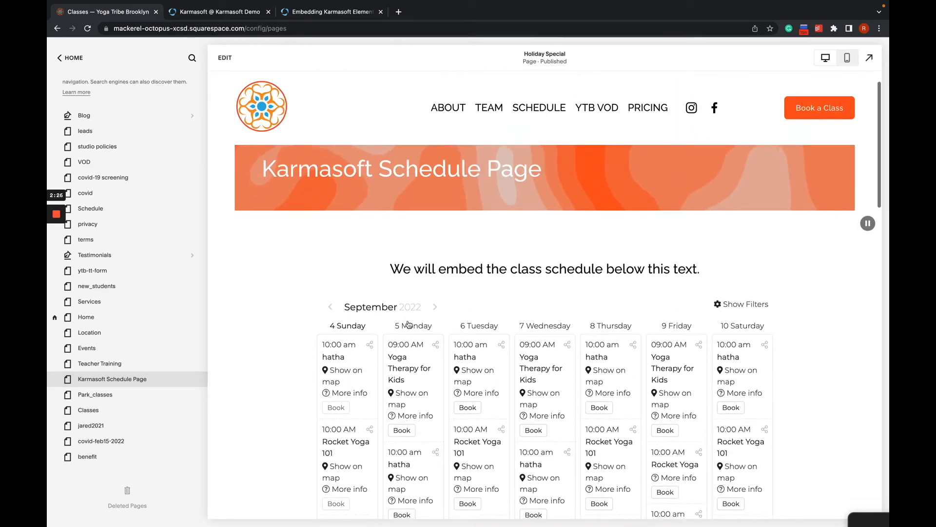
pyautogui.scroll(-1, 409, 325)
pyautogui.scroll(-2, 429, 363)
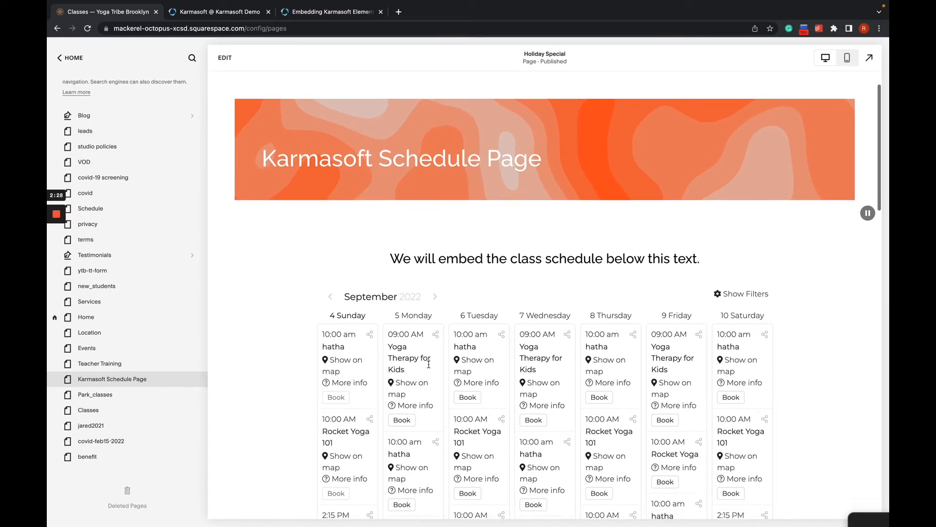
# Reopen the schedule code block in the expanded Code Editor and examine the snippet through to its data-target address.
pyautogui.click(225, 58)
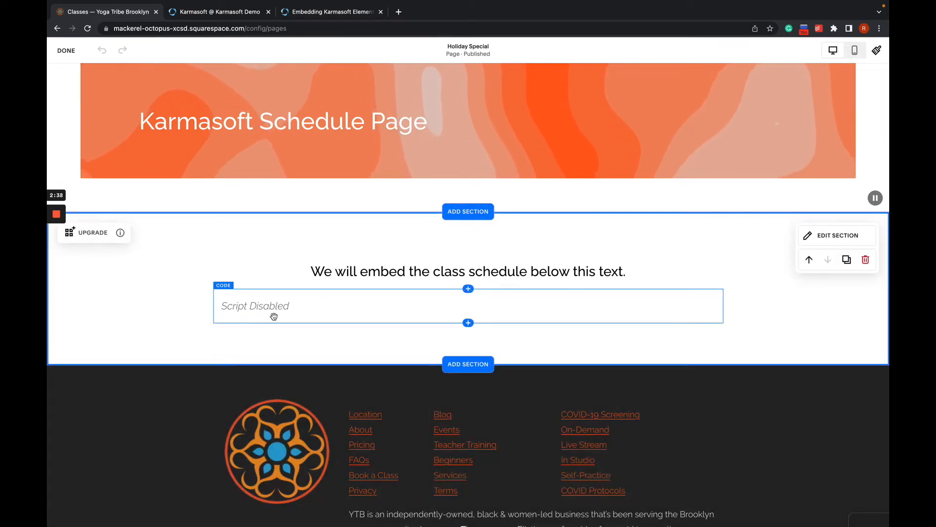
pyautogui.click(321, 311)
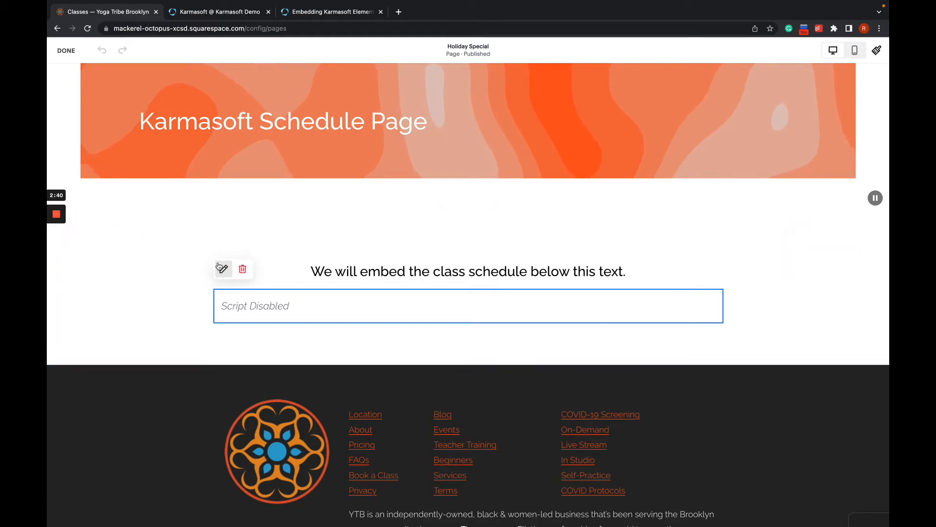
pyautogui.click(224, 270)
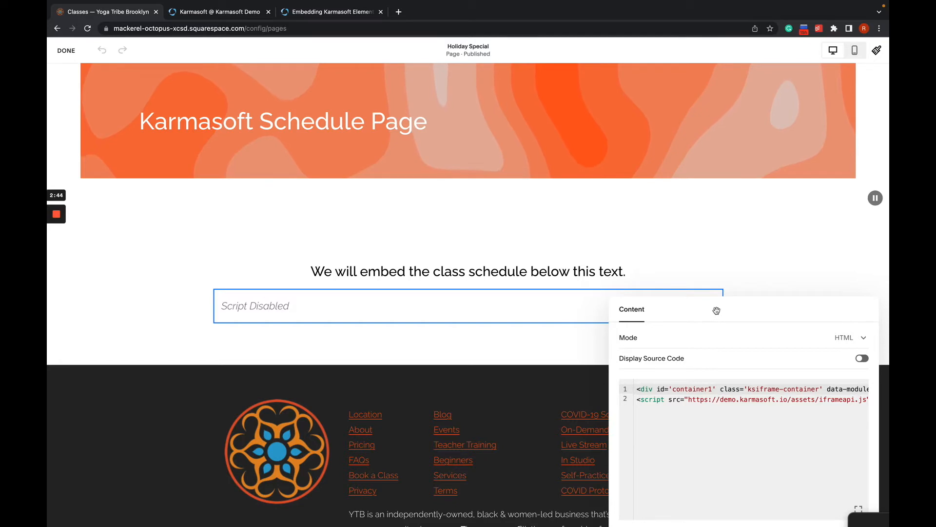
pyautogui.moveTo(717, 311); pyautogui.dragTo(596, 245)
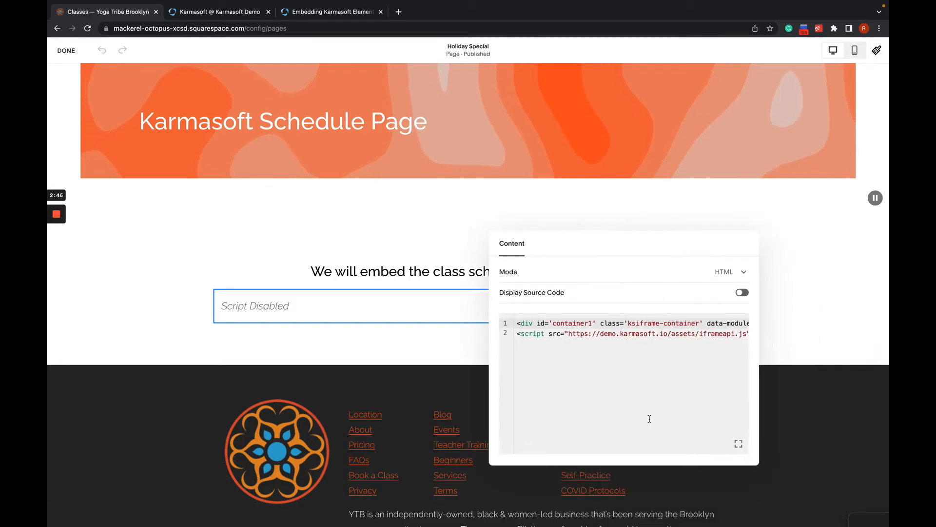
pyautogui.click(739, 445)
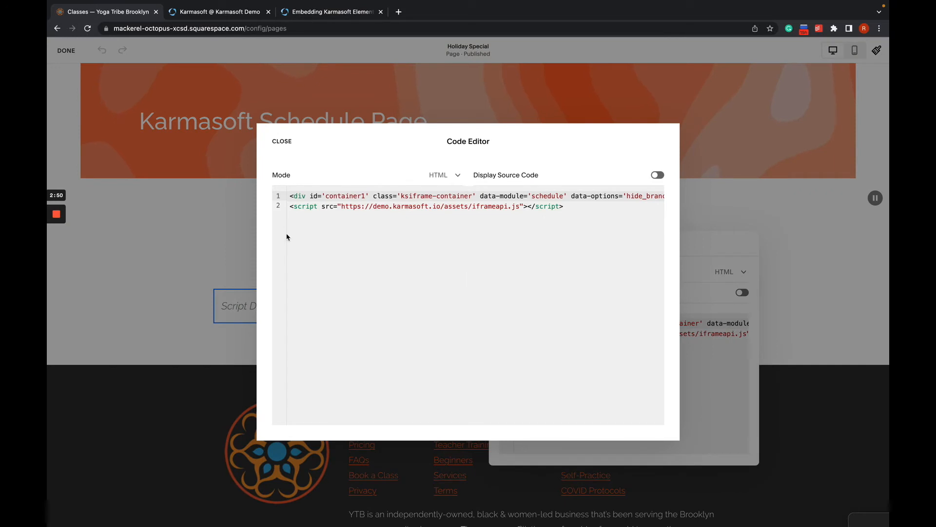
pyautogui.hscroll(5, 388, 201)
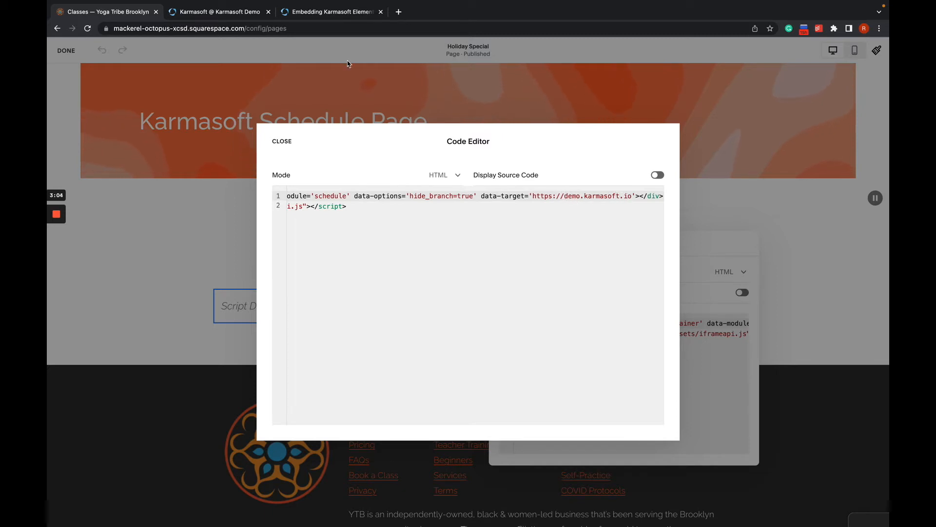
# Switch to the Karmasoft dashboard and select the "demo" subdomain in its web address for comparison with the snippet.
pyautogui.click(228, 18)
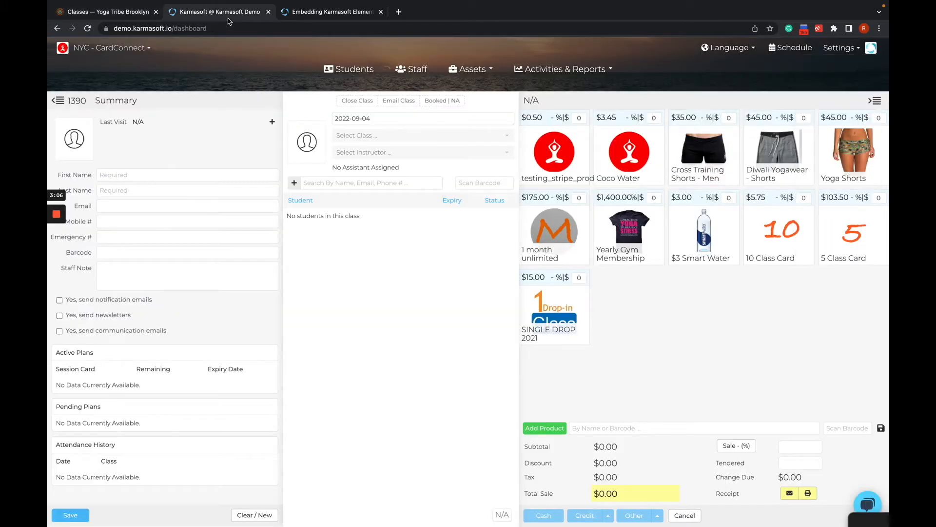
pyautogui.doubleClick(132, 28)
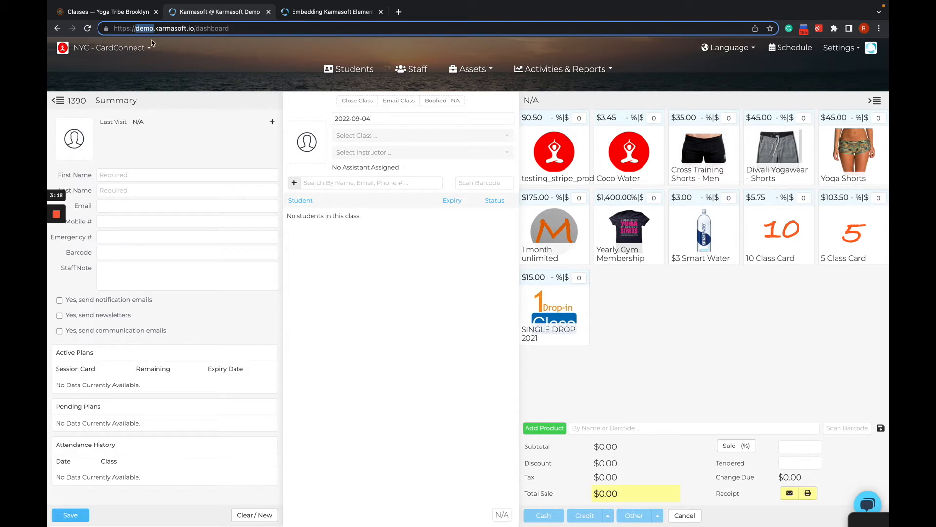
pyautogui.click(399, 12)
pyautogui.write('y')
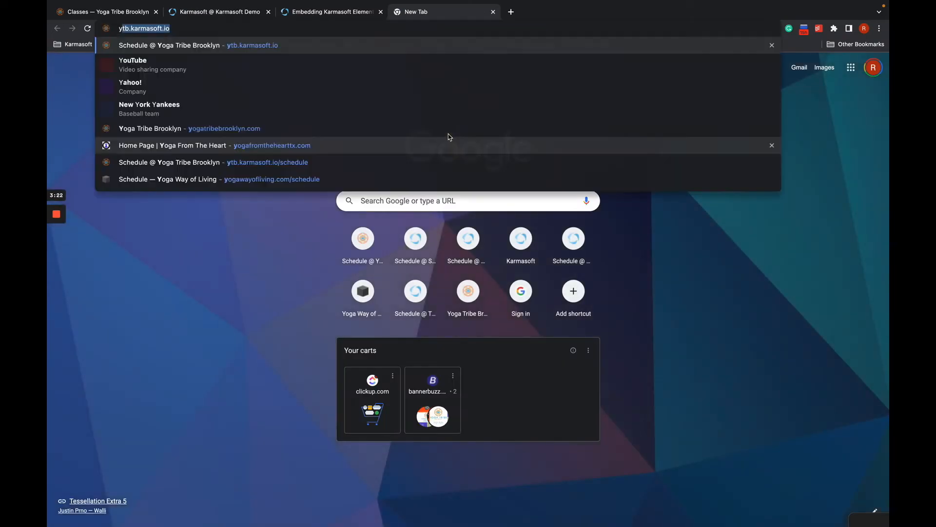
pyautogui.write('tnb')
pyautogui.press('BackSpace')
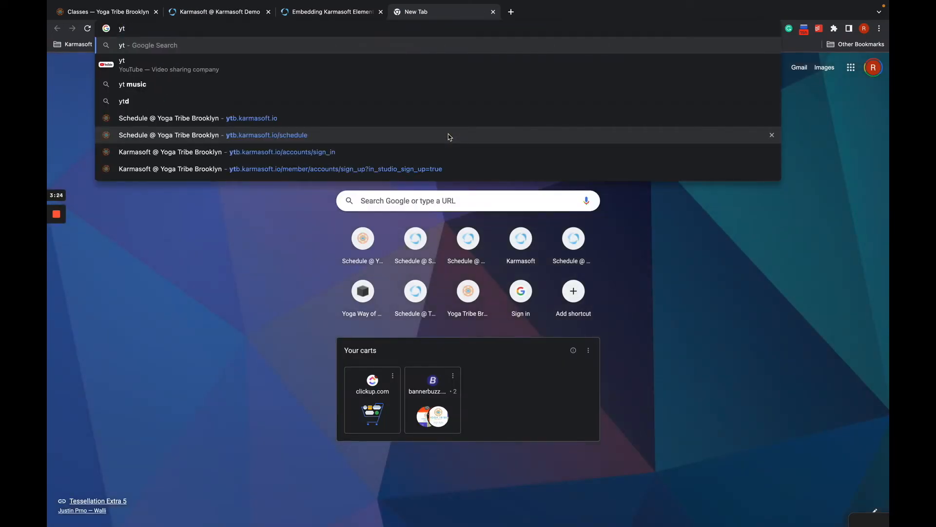
pyautogui.write('b.karmasoft.io')
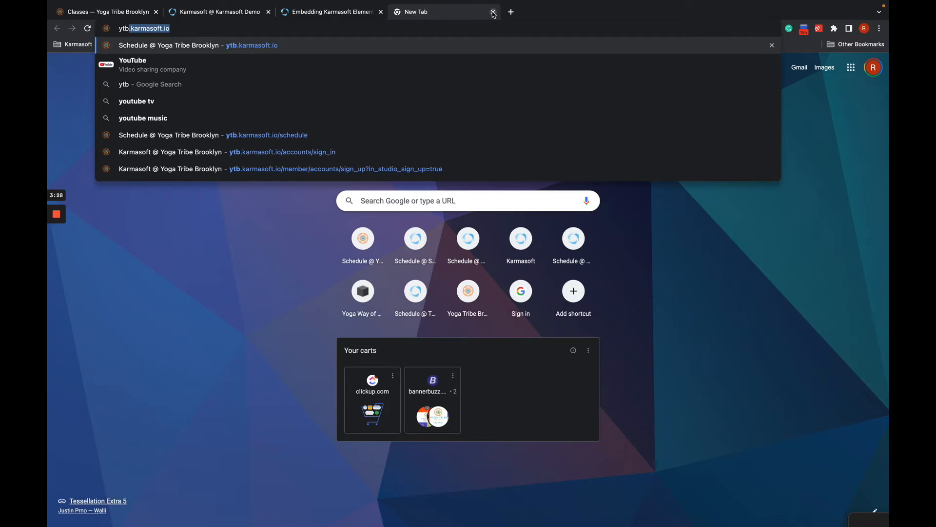
pyautogui.click(493, 11)
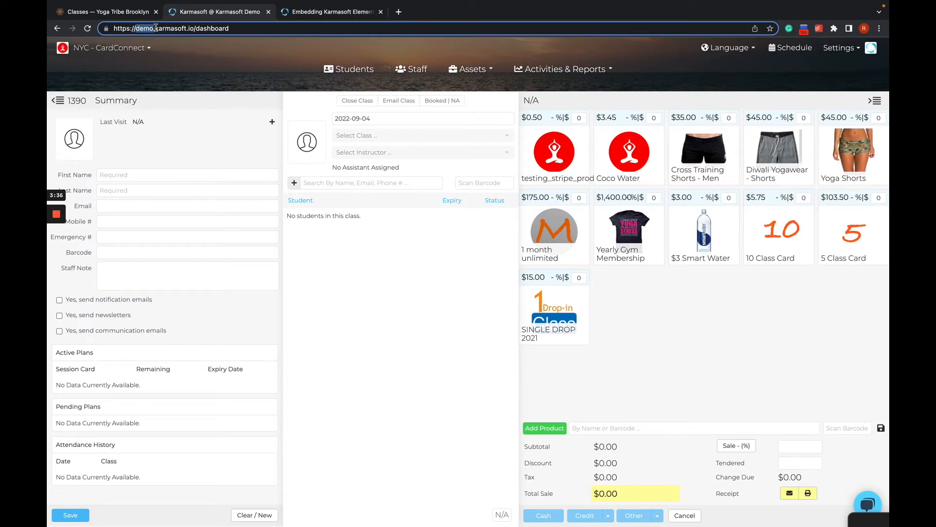
# Return to the Squarespace Code Editor and check the "demo" subdomain in both the data-target address and the script source.
pyautogui.click(121, 17)
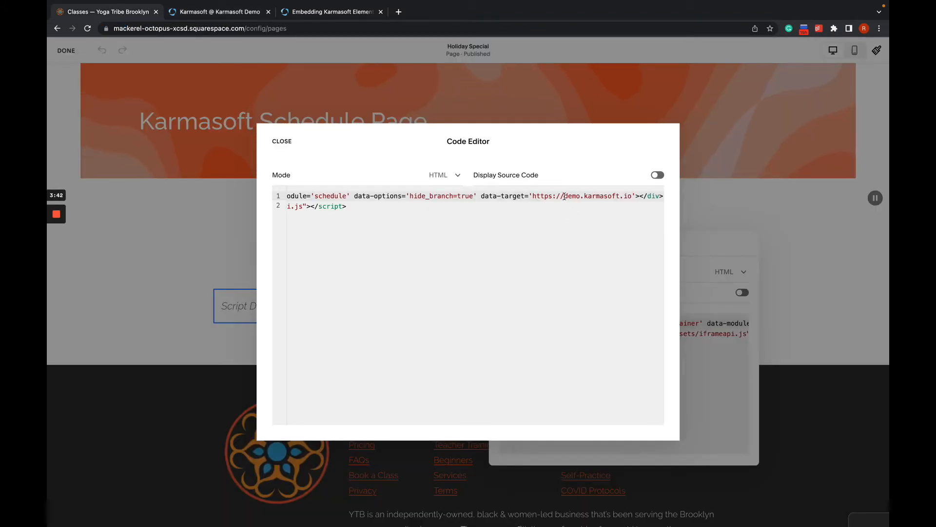
pyautogui.moveTo(564, 196); pyautogui.dragTo(579, 196)
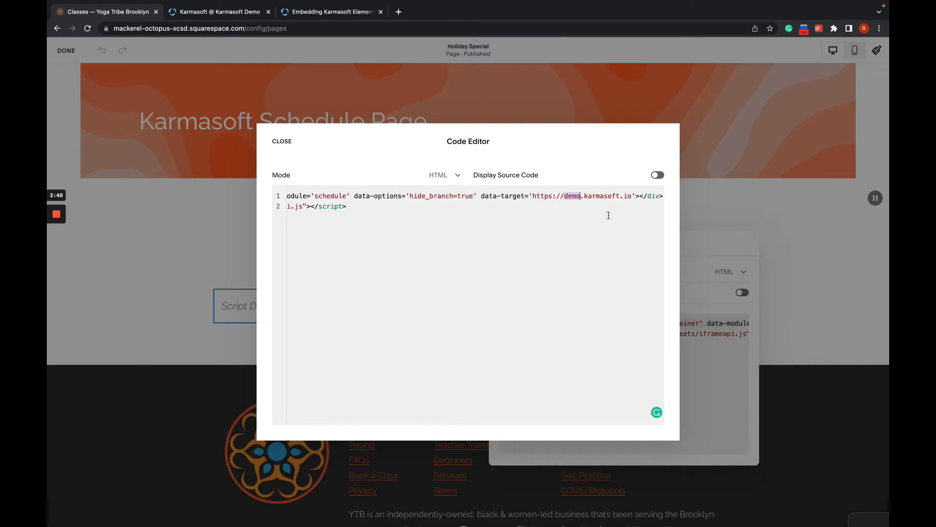
pyautogui.hscroll(-5, 506, 270)
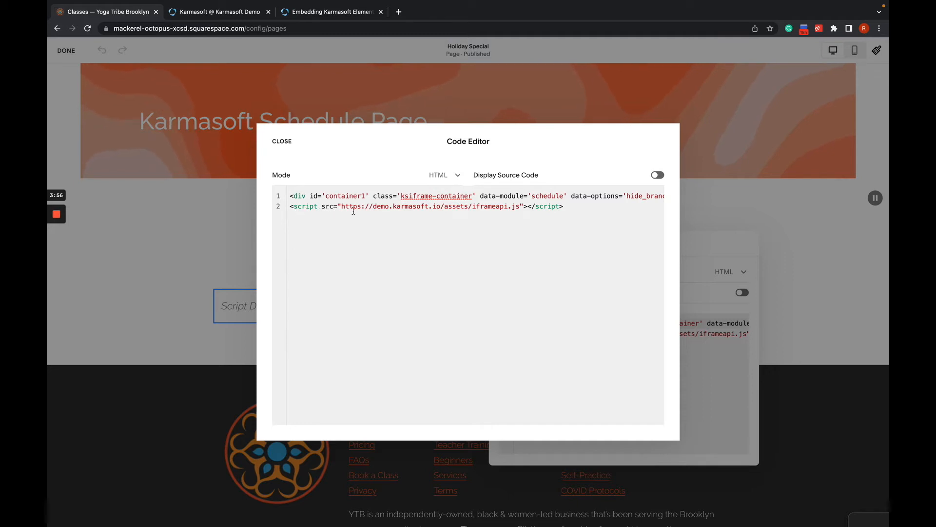
pyautogui.moveTo(373, 207); pyautogui.dragTo(389, 205)
pyautogui.click(407, 257)
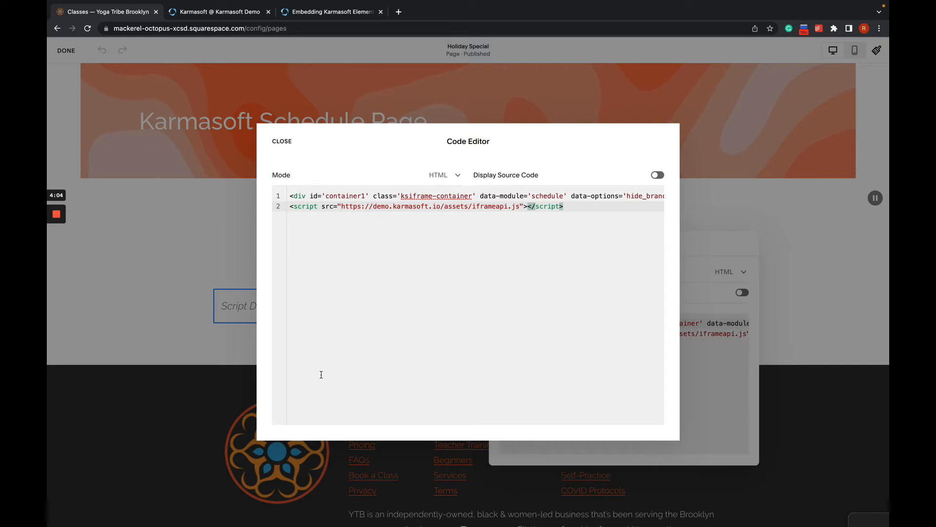
# Close the Code Editor, exit page editing and view the embedded class schedule in the page preview.
pyautogui.click(281, 143)
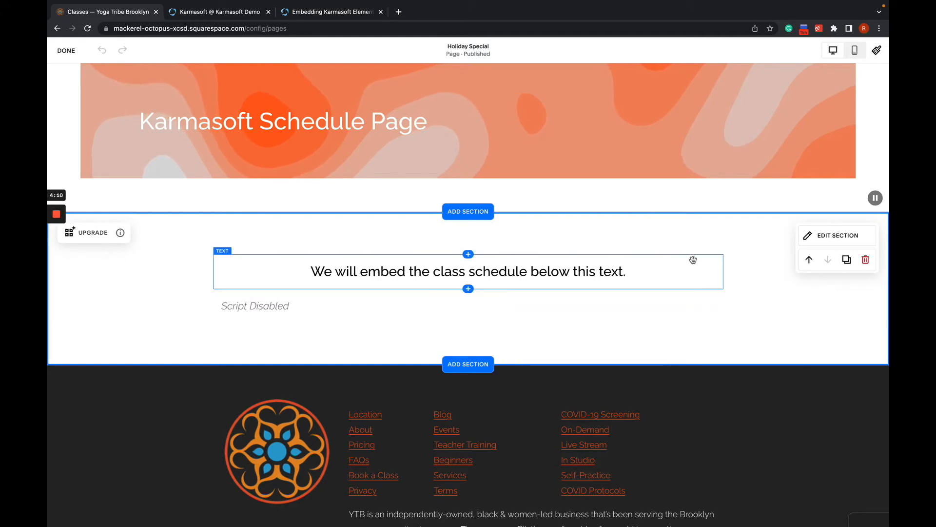
pyautogui.click(68, 52)
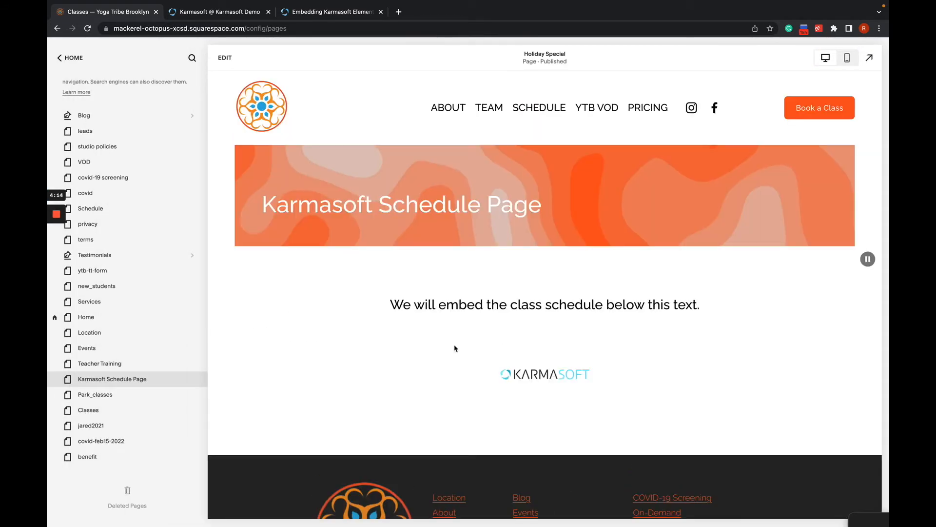
pyautogui.scroll(-5, 454, 348)
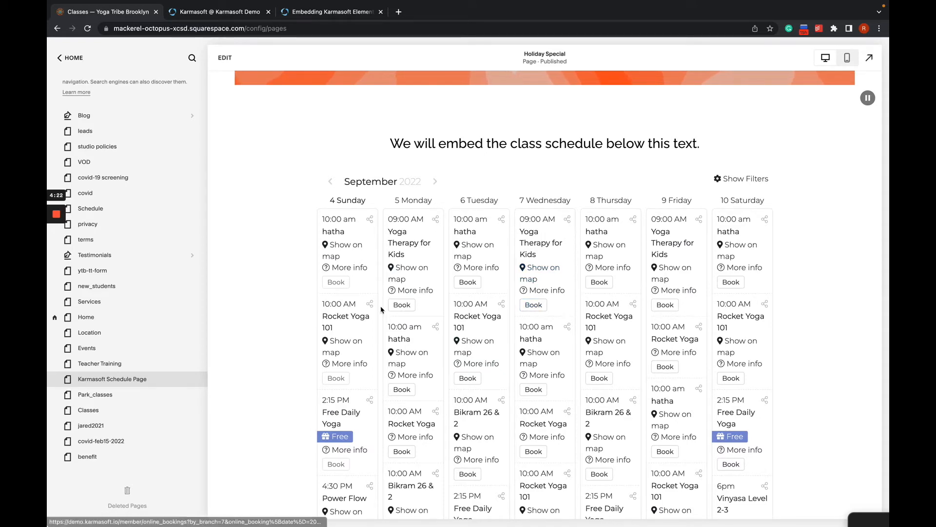
# Switch to the Karmasoft dashboard and open the embedded styling options in Studio Settings.
pyautogui.click(218, 14)
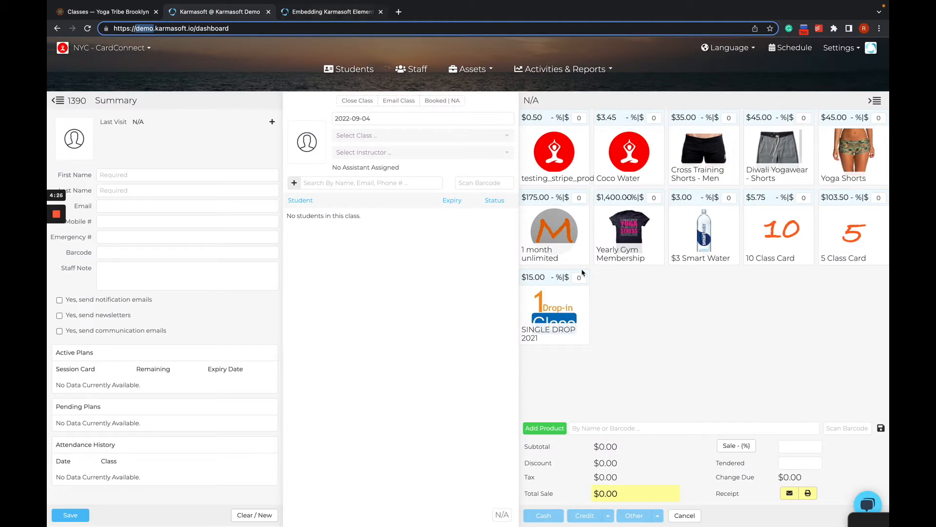
pyautogui.click(838, 51)
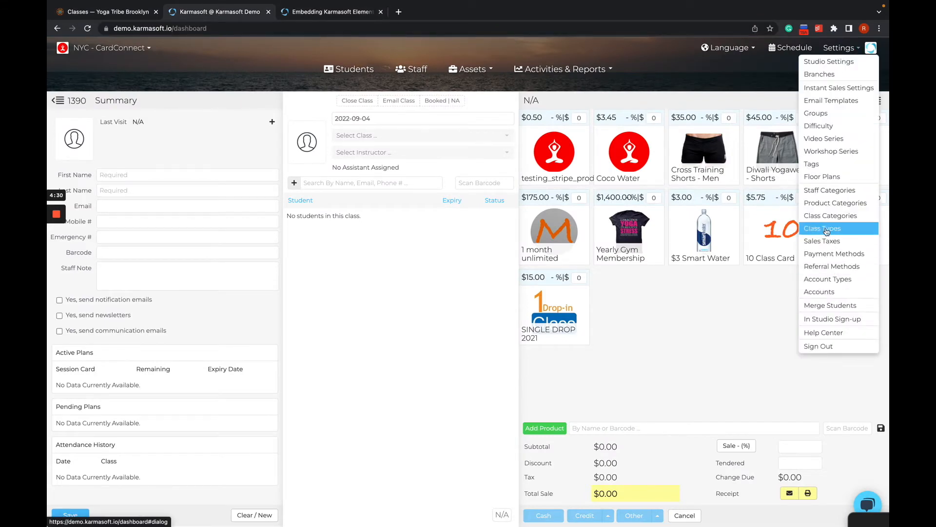
pyautogui.click(829, 61)
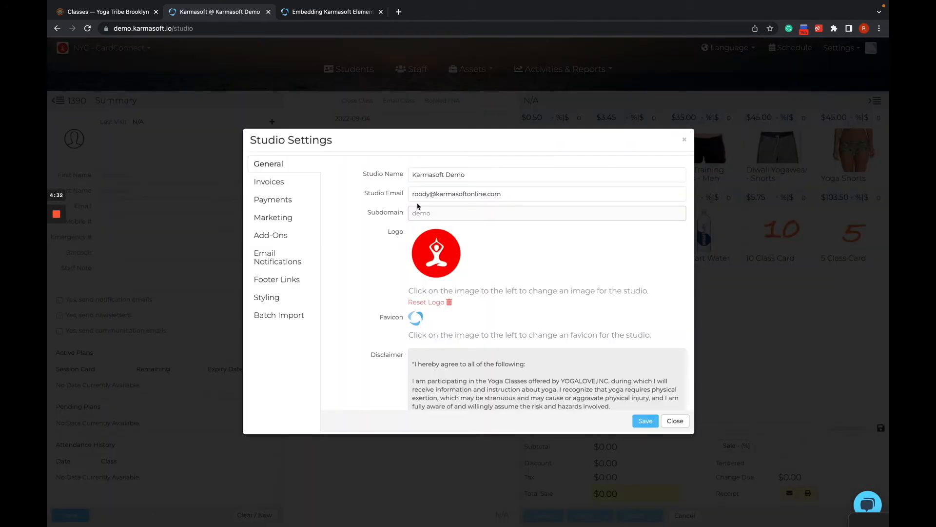
pyautogui.click(273, 300)
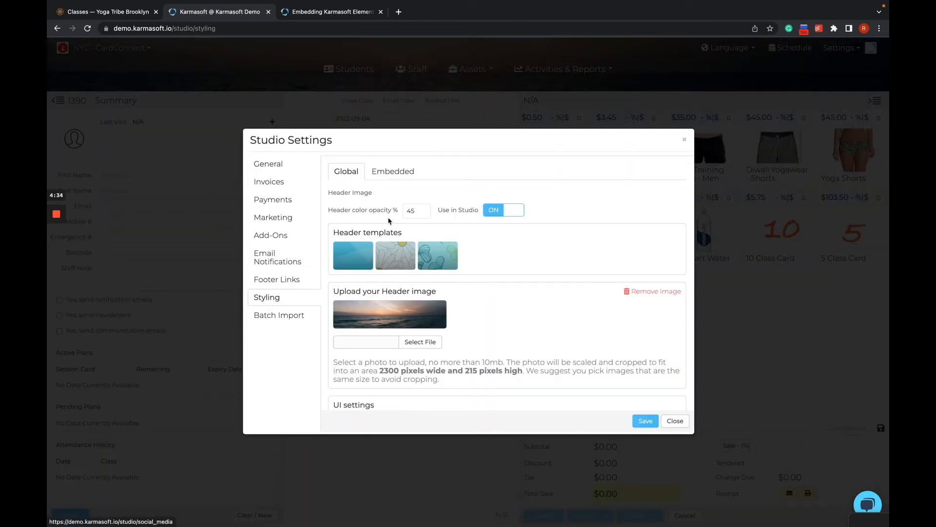
pyautogui.click(399, 176)
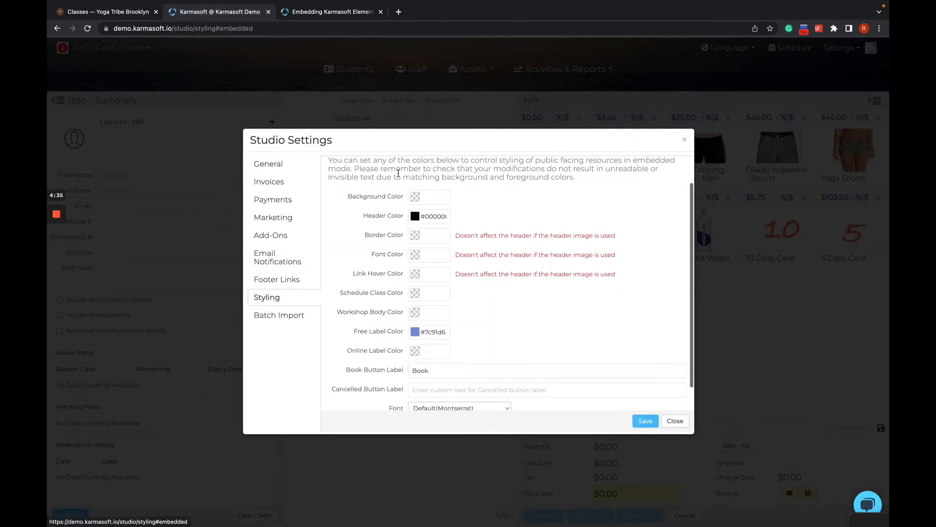
# Try a pale pink and a turquoise (#47d1cc) as the Background Color for embedded mode.
pyautogui.click(435, 197)
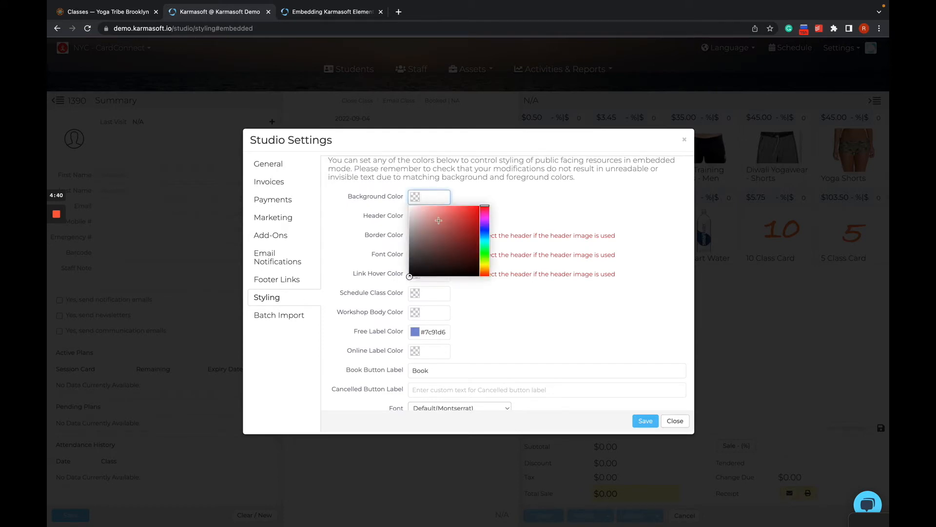
pyautogui.click(412, 208)
pyautogui.click(416, 210)
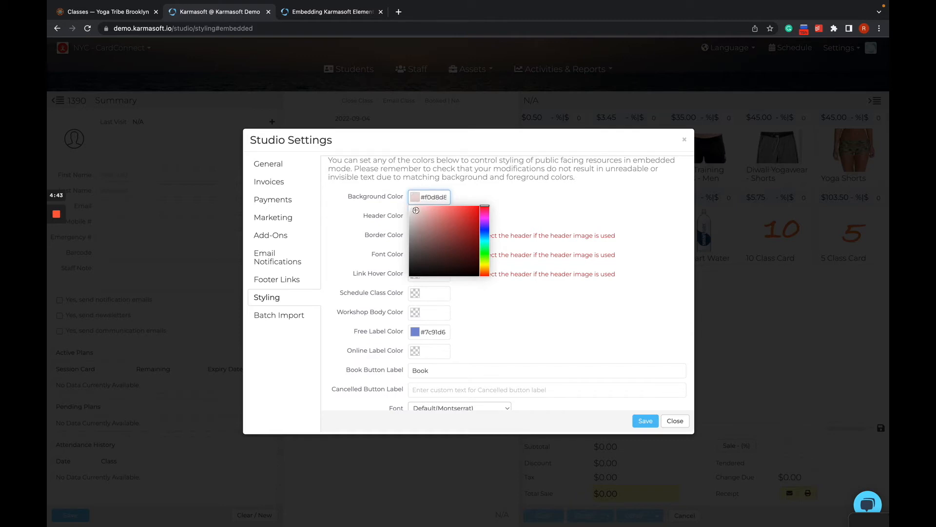
pyautogui.click(485, 241)
pyautogui.click(442, 211)
pyautogui.click(456, 218)
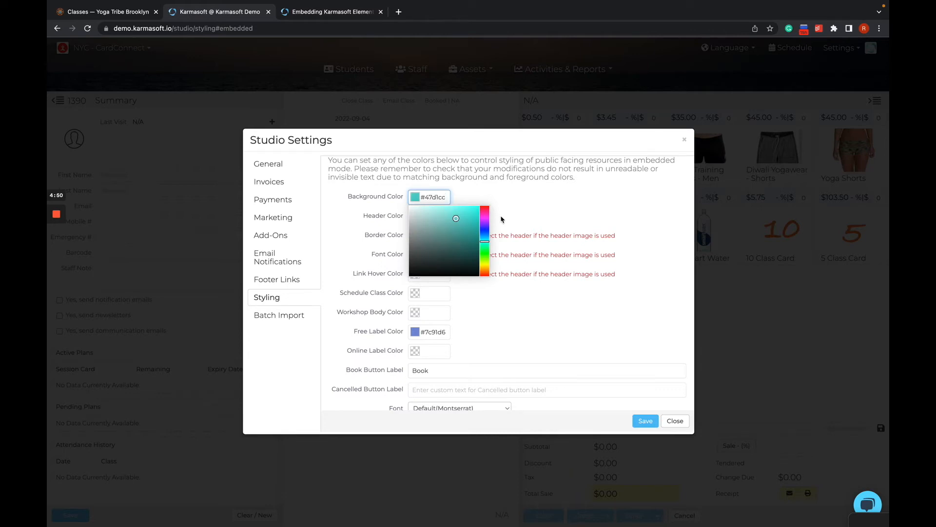
# Set the embedded Background Color to the hex value #4d4d4d.
pyautogui.press('BackSpace')
pyautogui.press('BackSpace')
pyautogui.press('BackSpace')
pyautogui.press('BackSpace')
pyautogui.press('BackSpace')
pyautogui.press('BackSpace')
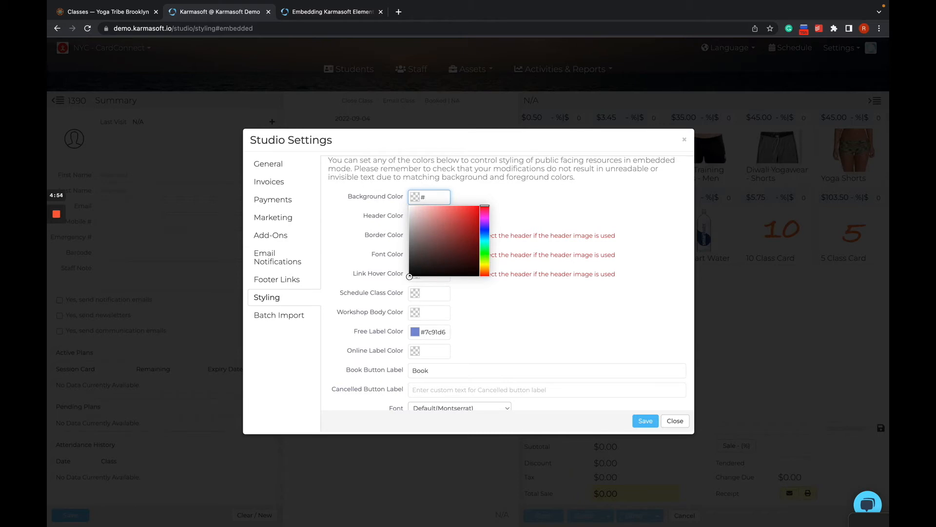
pyautogui.write('4d4d4d')
pyautogui.click(551, 203)
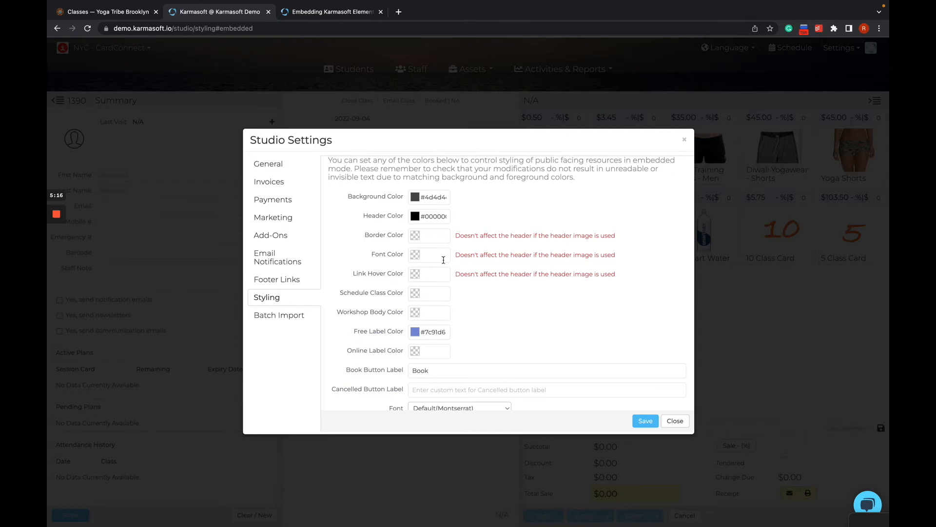
# Go over the remaining embedded color and label fields without changing them and save the studio's styling settings.
pyautogui.click(430, 349)
pyautogui.click(471, 373)
pyautogui.click(498, 328)
pyautogui.click(646, 422)
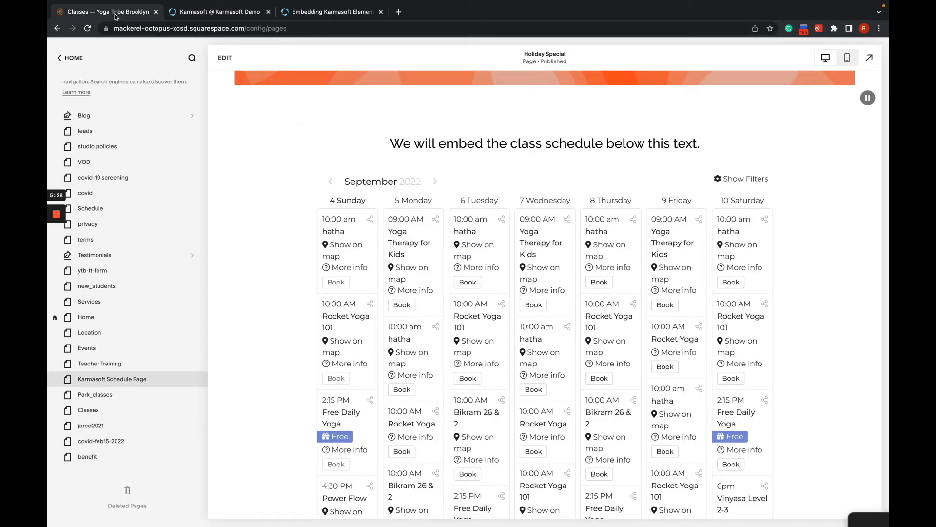
# Switch to the Squarespace site, reload it and look through the embedded schedule with its new background color.
pyautogui.click(115, 13)
pyautogui.click(87, 29)
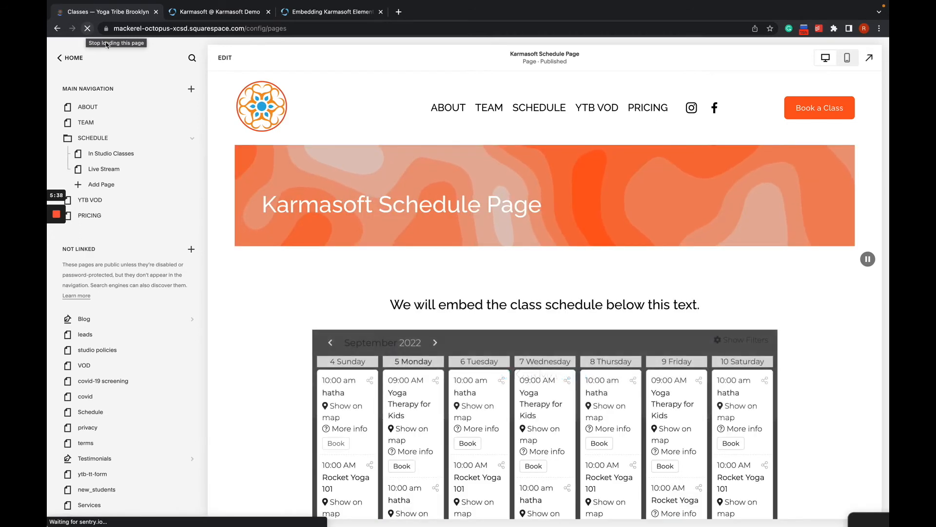
pyautogui.scroll(-5, 308, 285)
pyautogui.scroll(-8, 308, 285)
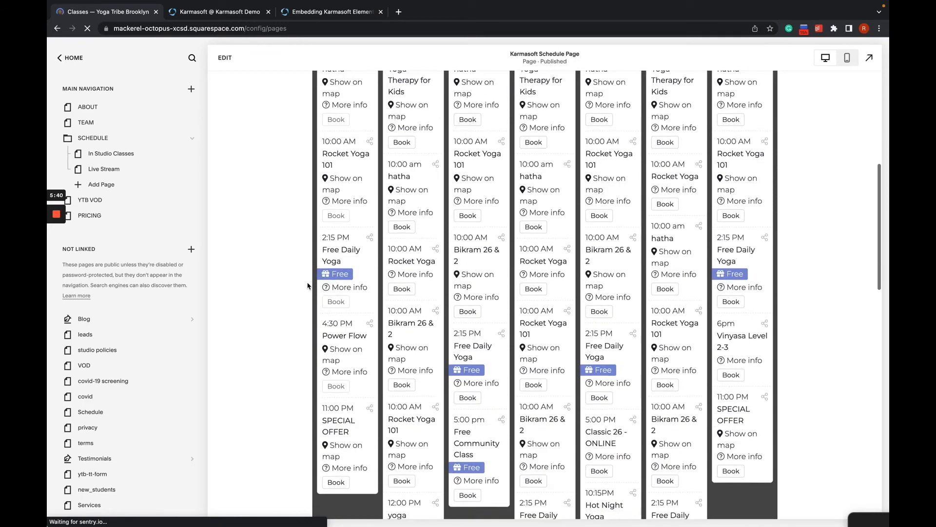
pyautogui.scroll(13, 308, 286)
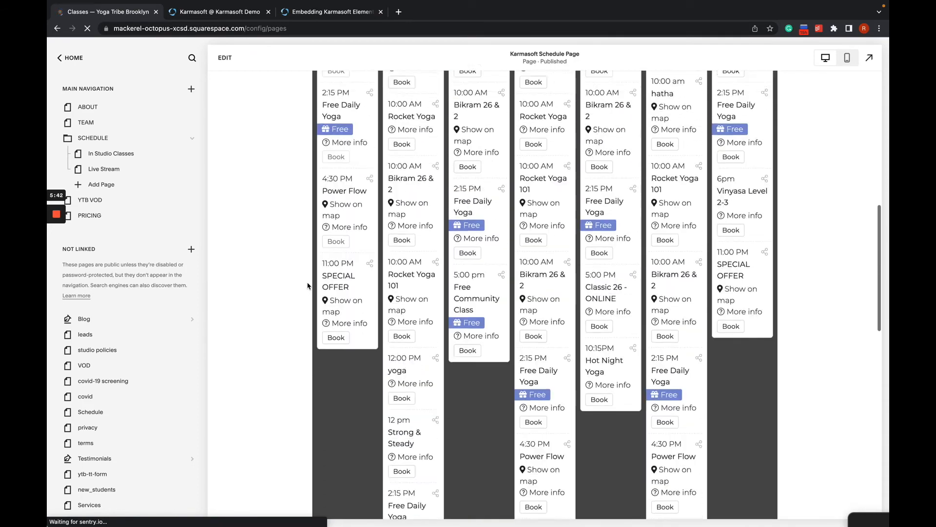
pyautogui.scroll(-1, 308, 287)
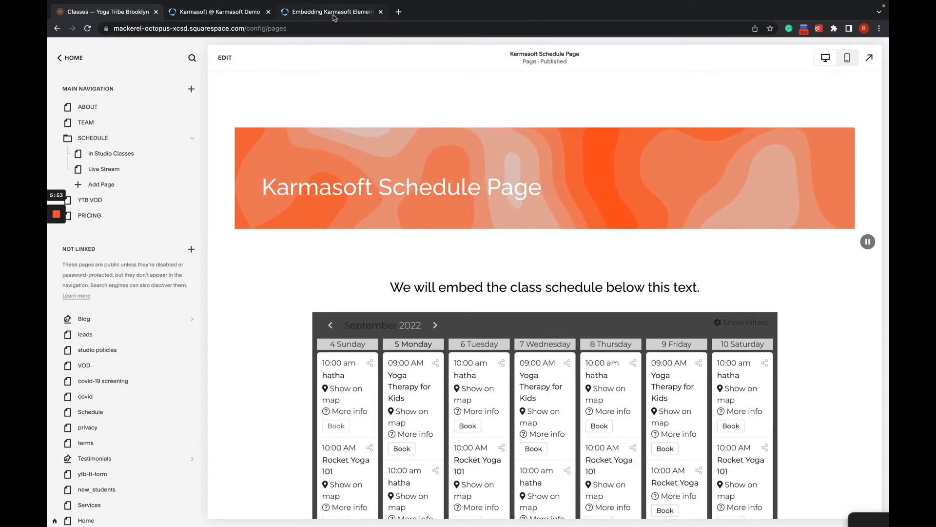
# Open yogatribebrooklyn.com in a new browser tab and go to its In-Studio Classes page.
pyautogui.click(399, 11)
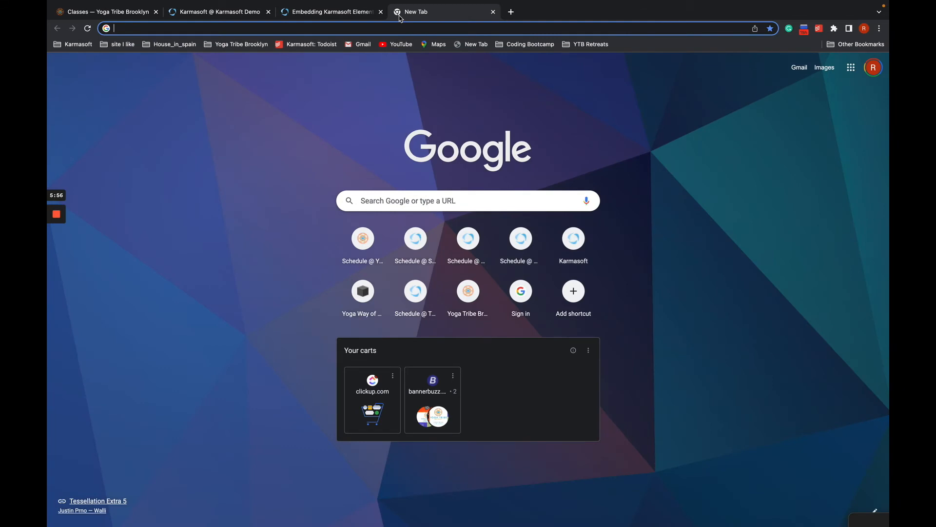
pyautogui.write('yoga')
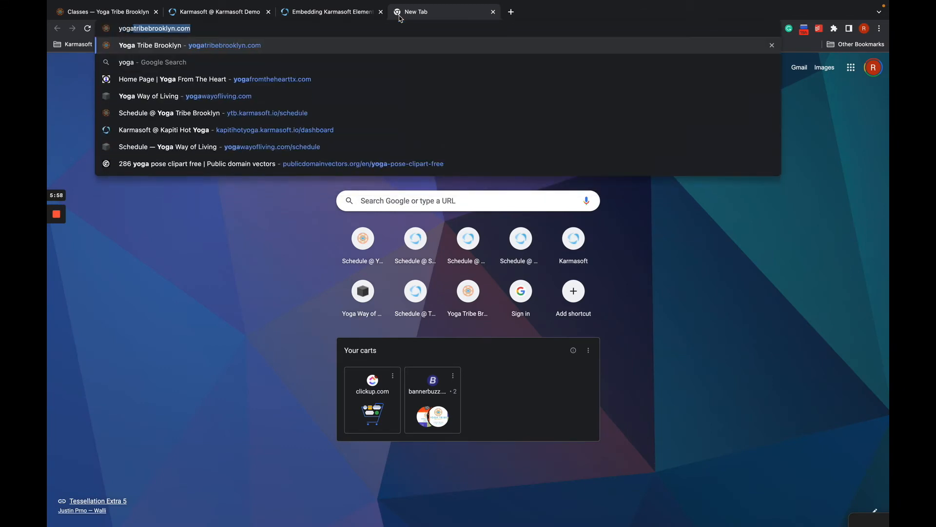
pyautogui.press('Return')
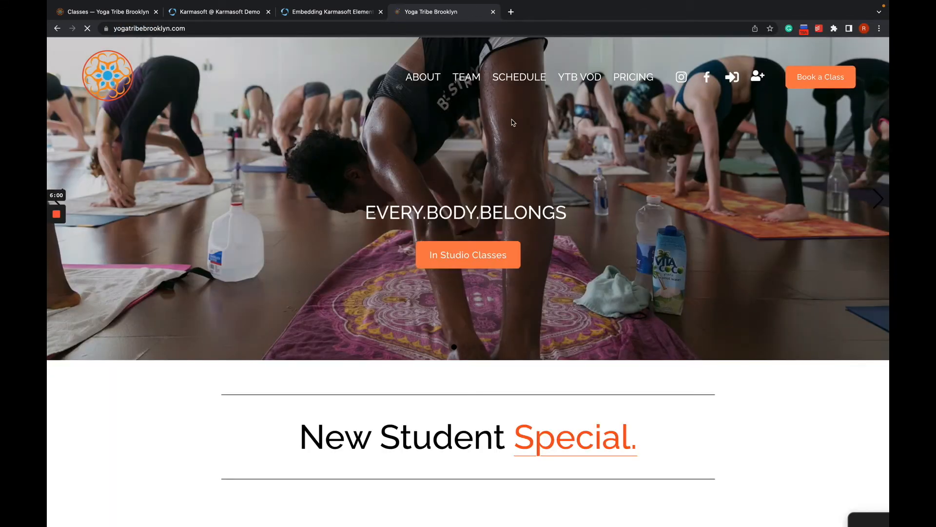
pyautogui.click(475, 257)
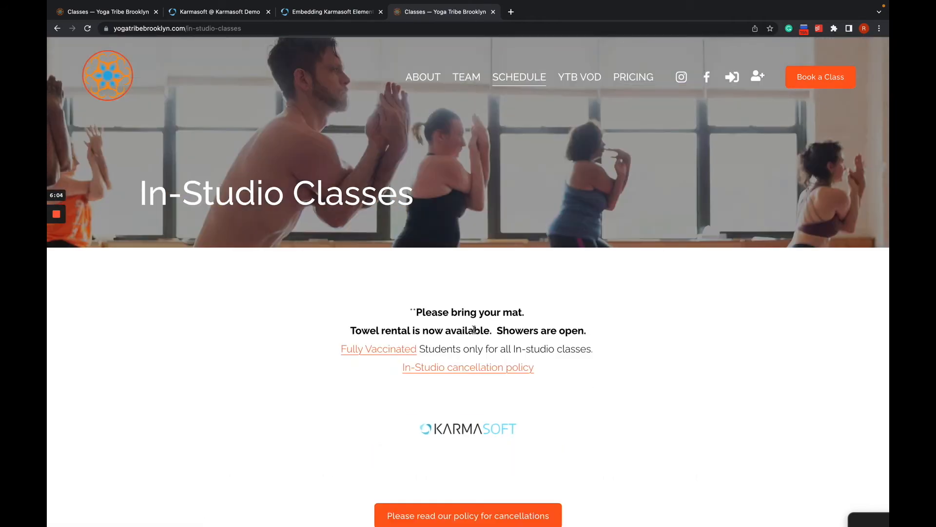
# Examine the layout and color styling of the embedded weekly class schedule on the live In-Studio Classes page.
pyautogui.scroll(-5, 474, 330)
pyautogui.scroll(-3, 474, 332)
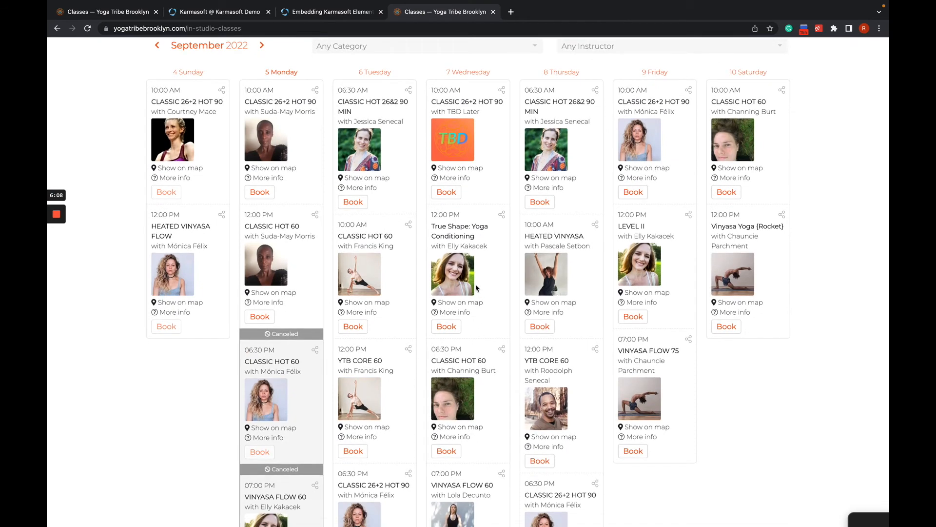
pyautogui.scroll(2, 477, 288)
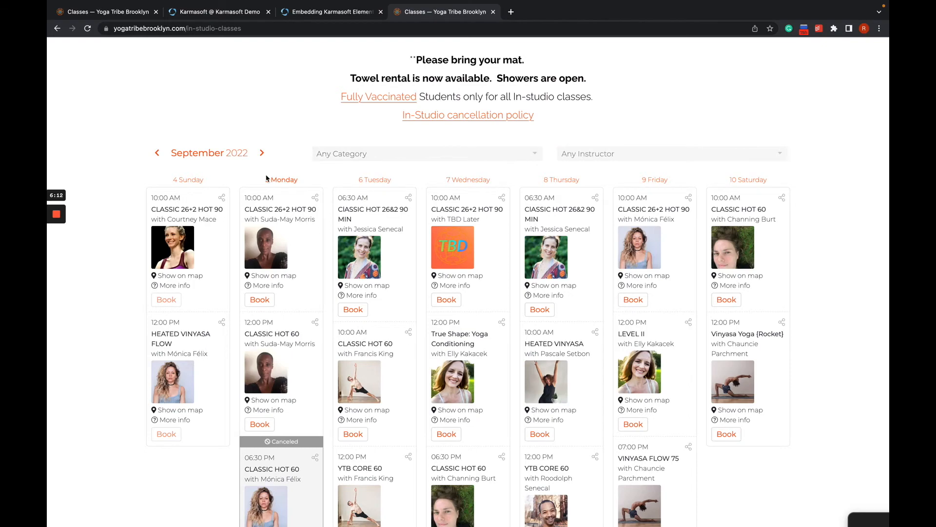
pyautogui.scroll(-9, 266, 178)
pyautogui.scroll(9, 267, 178)
pyautogui.scroll(3, 266, 178)
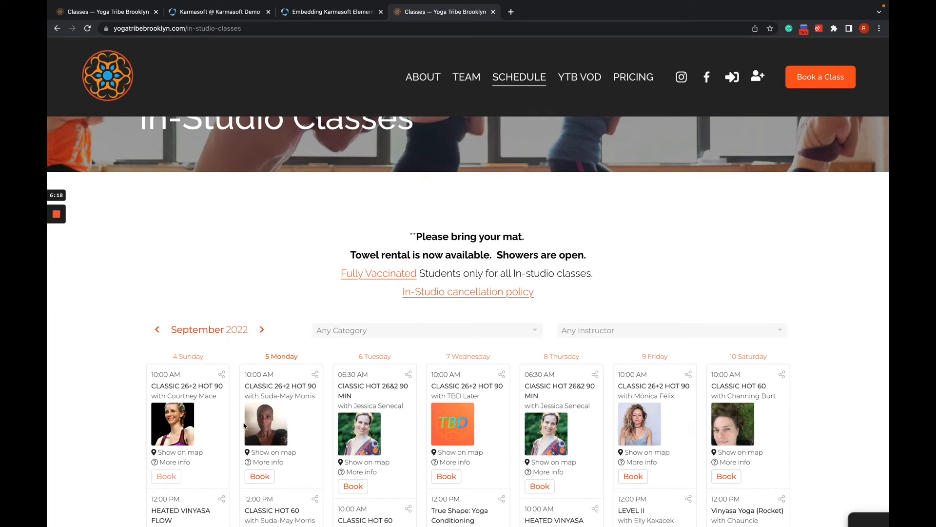
pyautogui.scroll(-5, 258, 365)
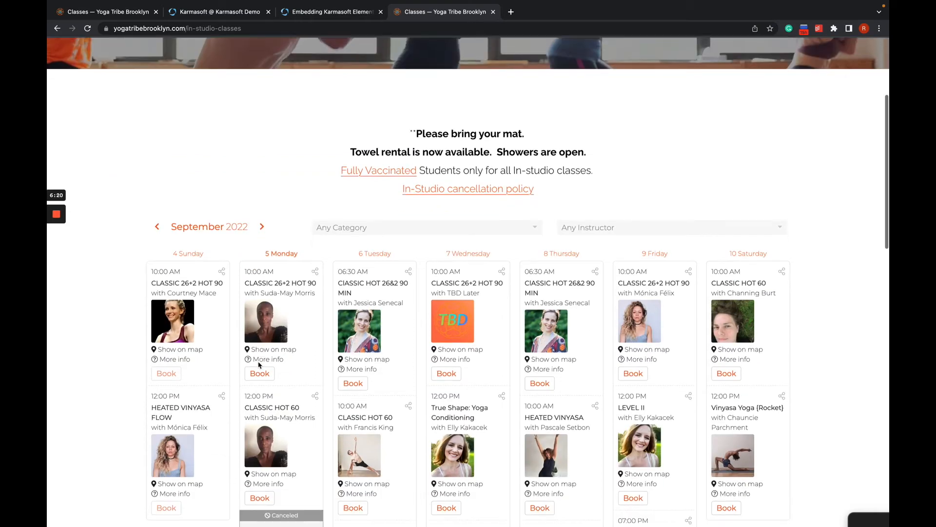
pyautogui.scroll(7, 259, 364)
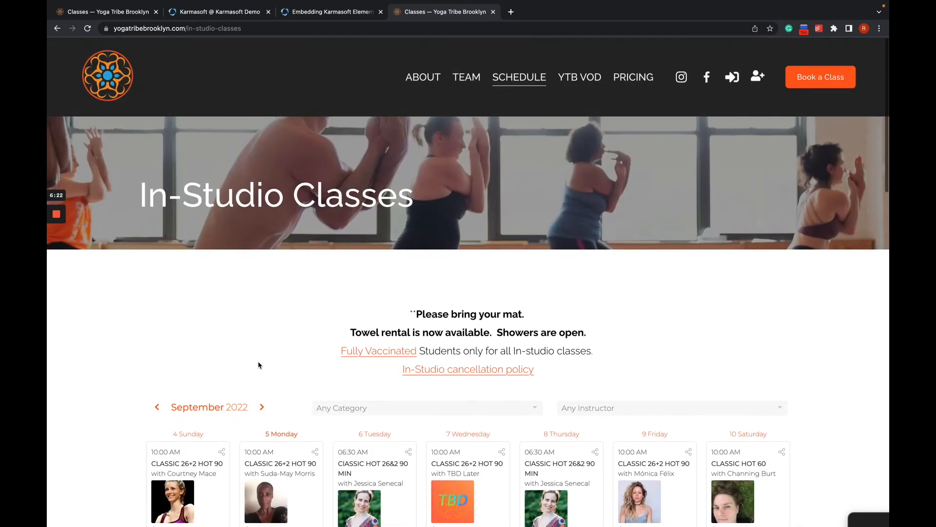
# Compare the schedule on the live In-Studio Classes page with the one embedded in the Squarespace Karmasoft Schedule Page.
pyautogui.scroll(-1, 261, 348)
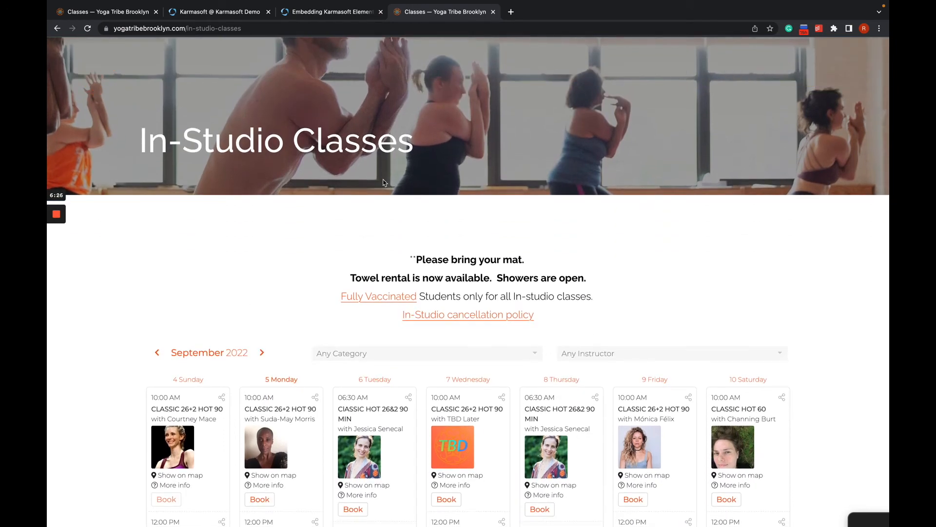
pyautogui.scroll(1, 385, 183)
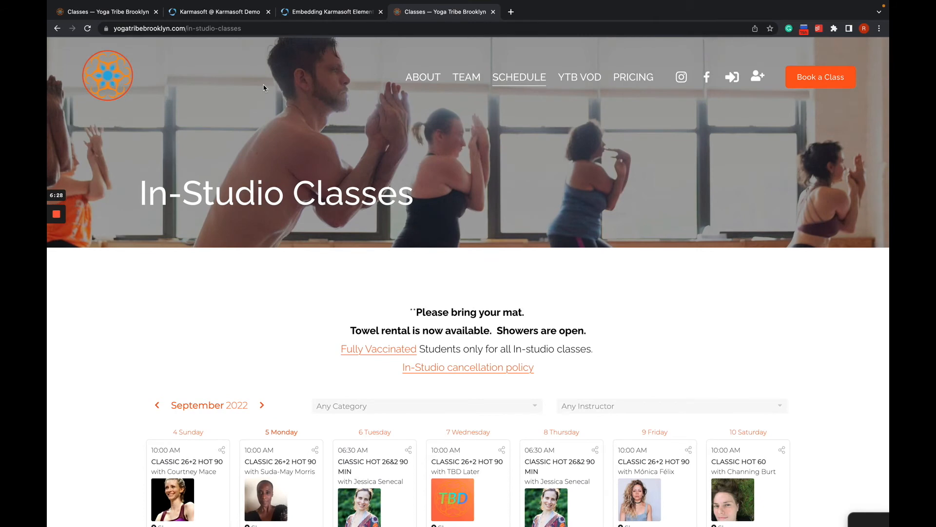
pyautogui.click(118, 13)
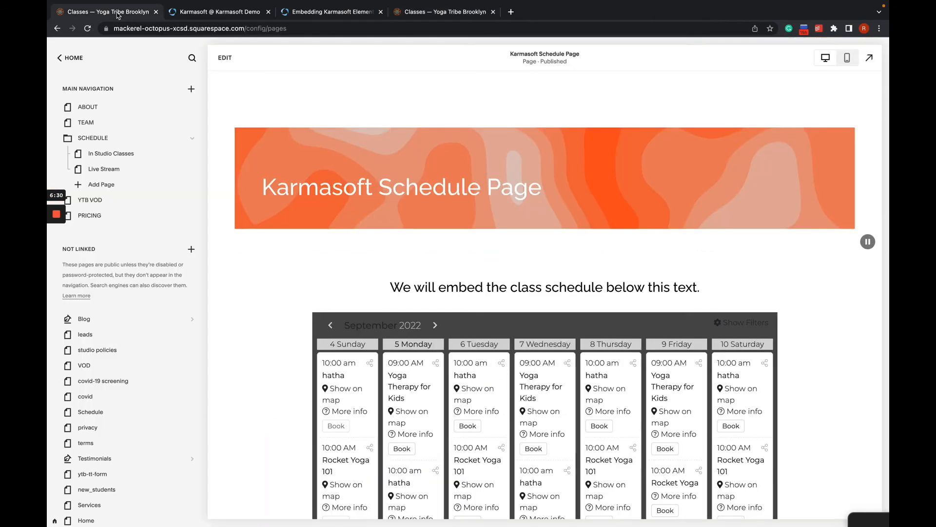
pyautogui.scroll(-2, 401, 262)
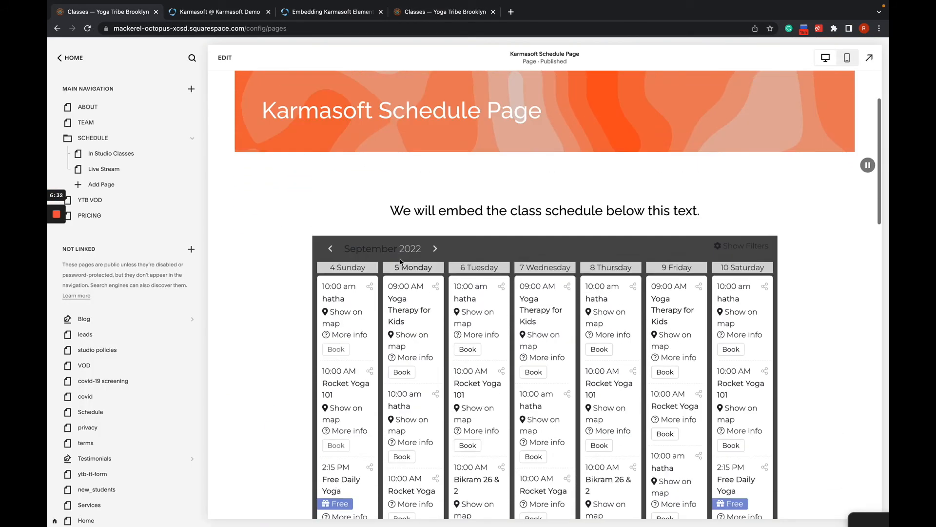
pyautogui.scroll(2, 400, 262)
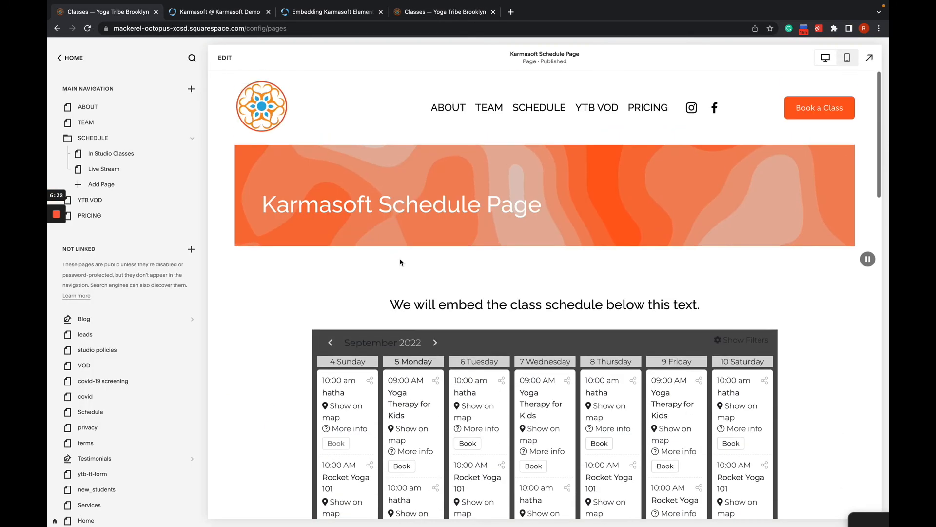
# Switch to the Karmasoft embedding documentation and read through the Data-Options Parameters below the embed code snippets.
pyautogui.click(328, 11)
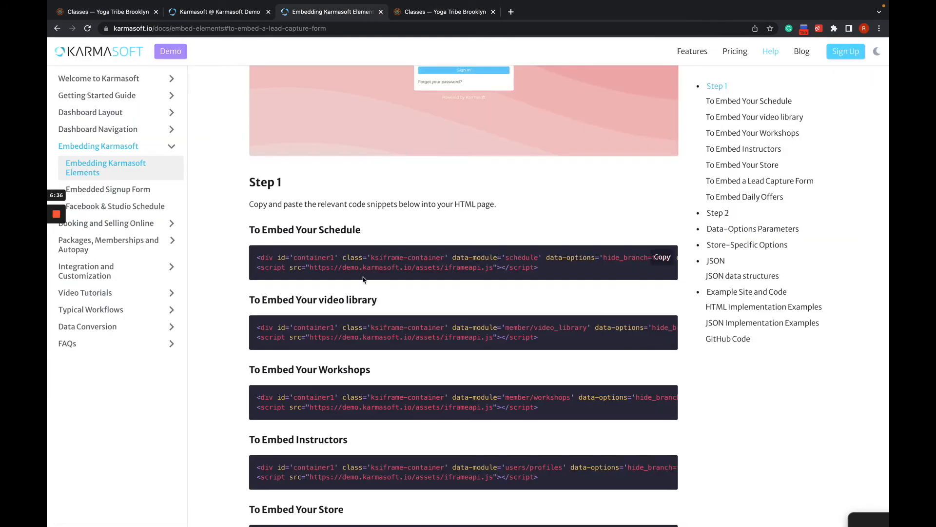
pyautogui.scroll(-4, 363, 279)
pyautogui.scroll(-12, 363, 280)
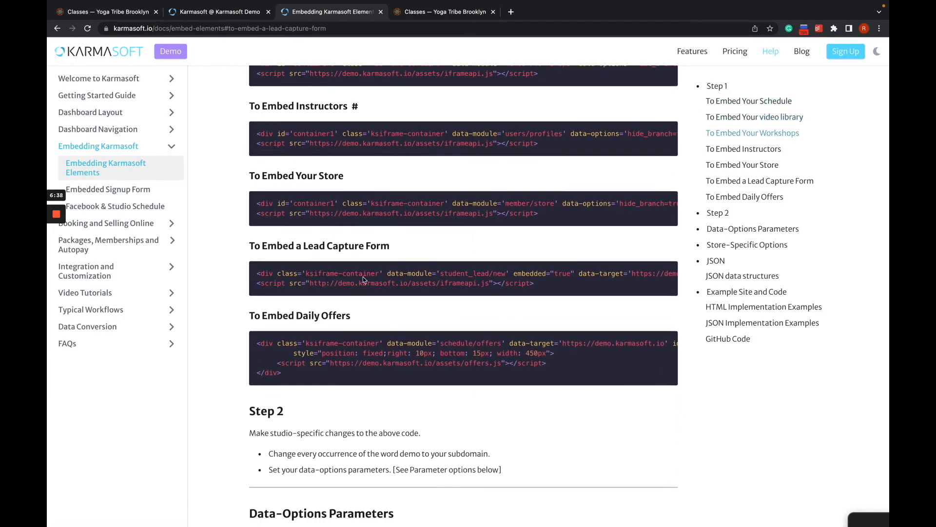
pyautogui.scroll(-1, 363, 280)
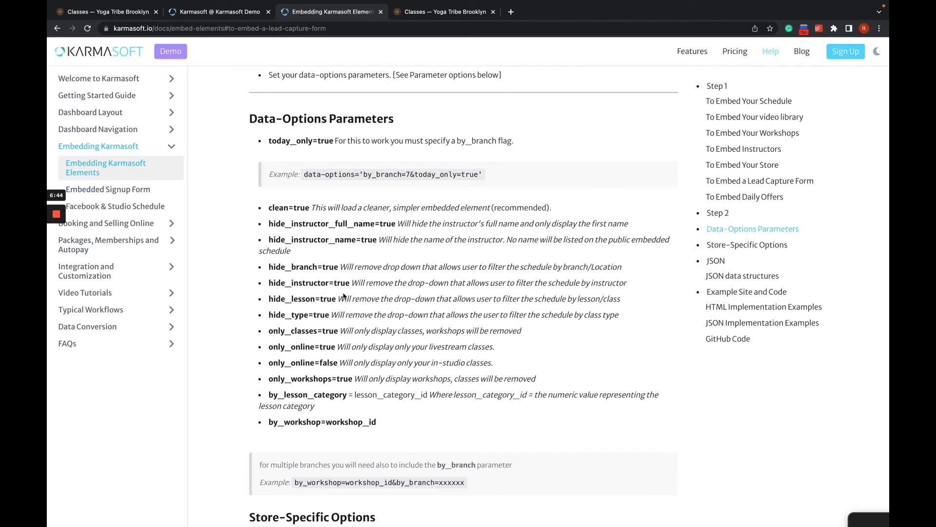
pyautogui.scroll(-3, 334, 354)
pyautogui.scroll(-1, 334, 355)
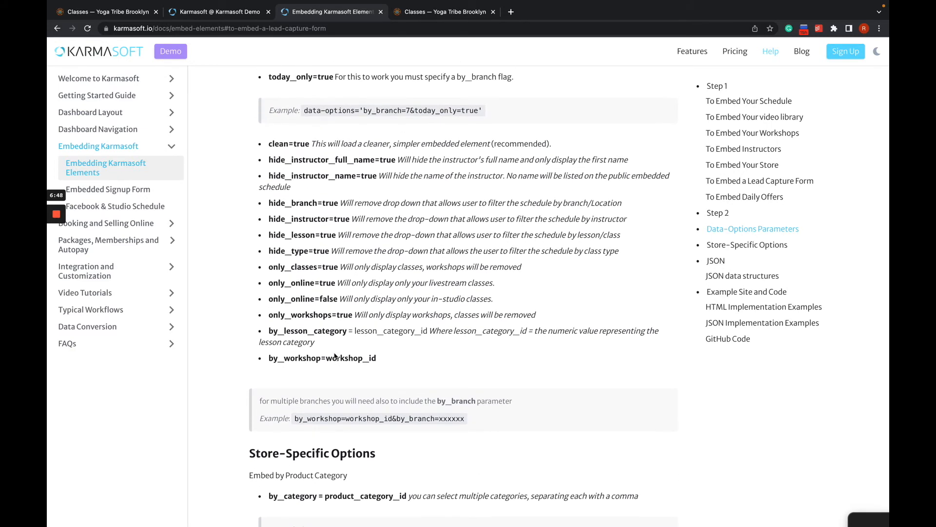
pyautogui.scroll(10, 335, 356)
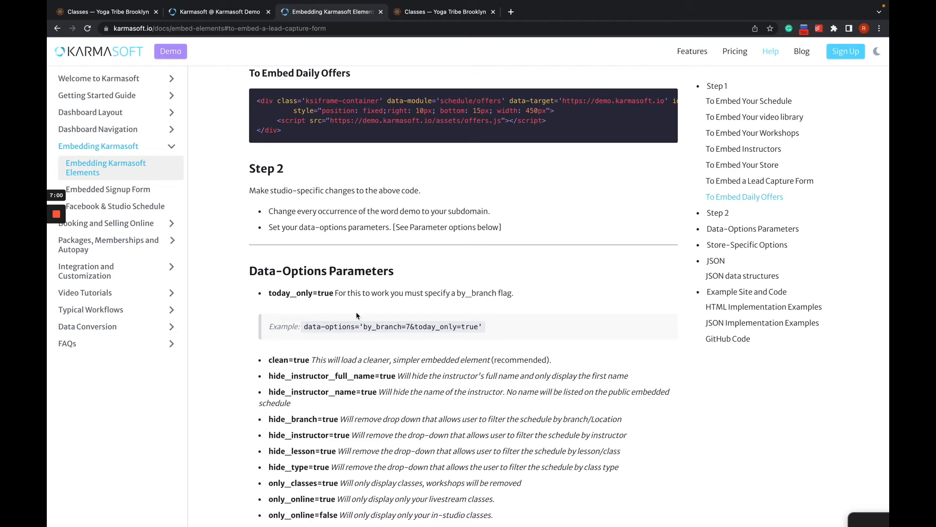
pyautogui.scroll(-2, 409, 327)
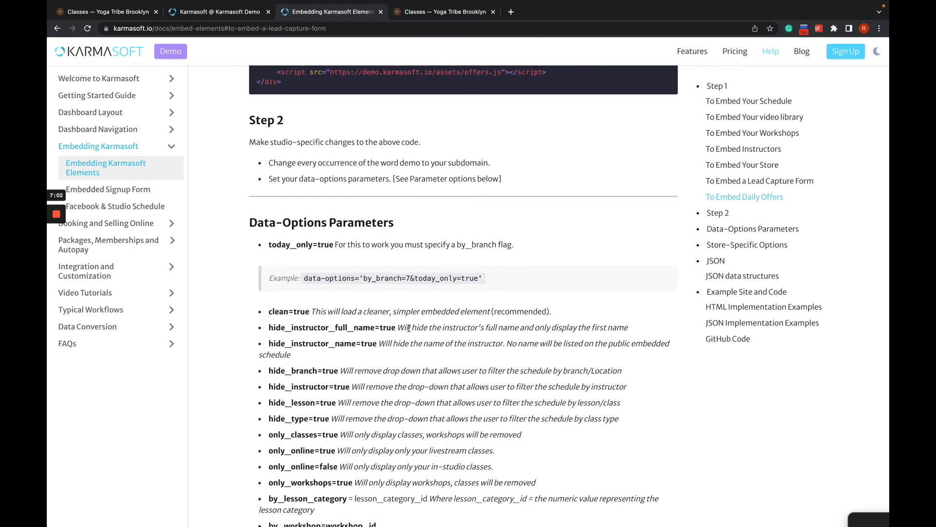
pyautogui.scroll(-2, 316, 326)
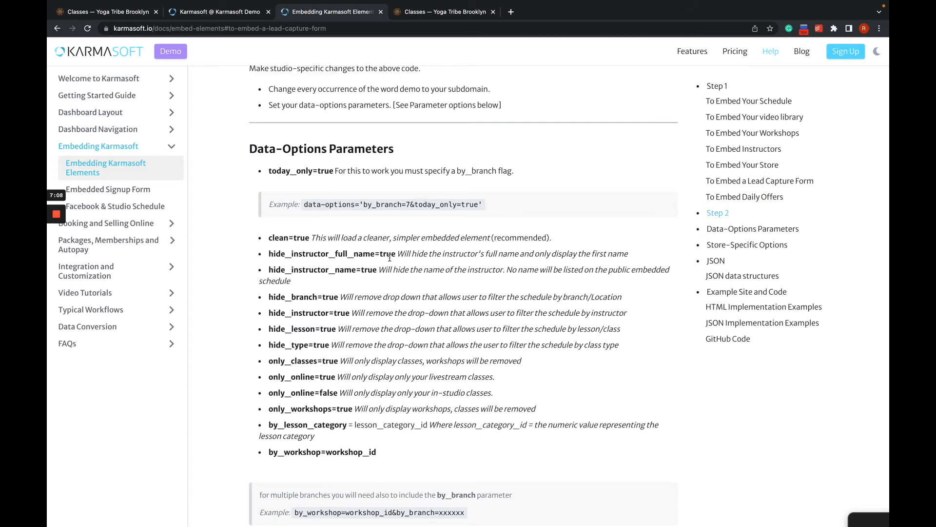
pyautogui.scroll(-1, 350, 287)
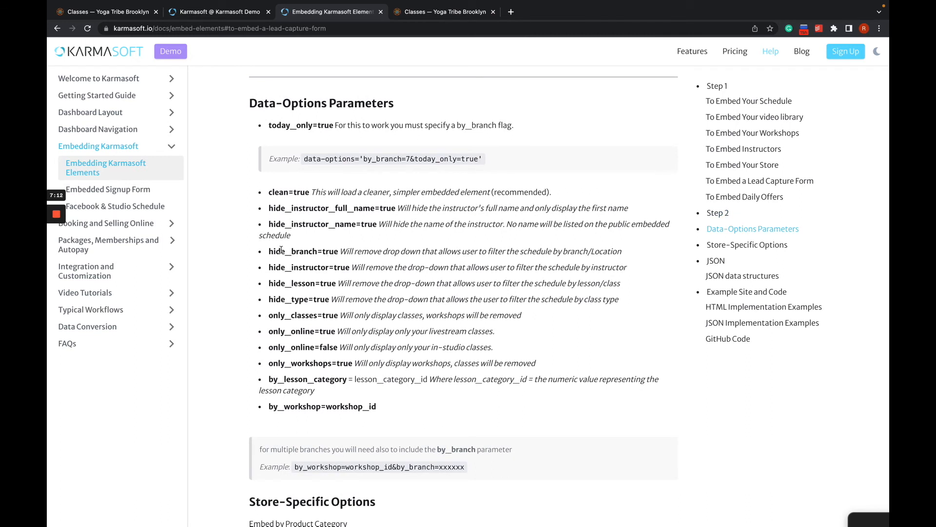
pyautogui.scroll(1, 327, 252)
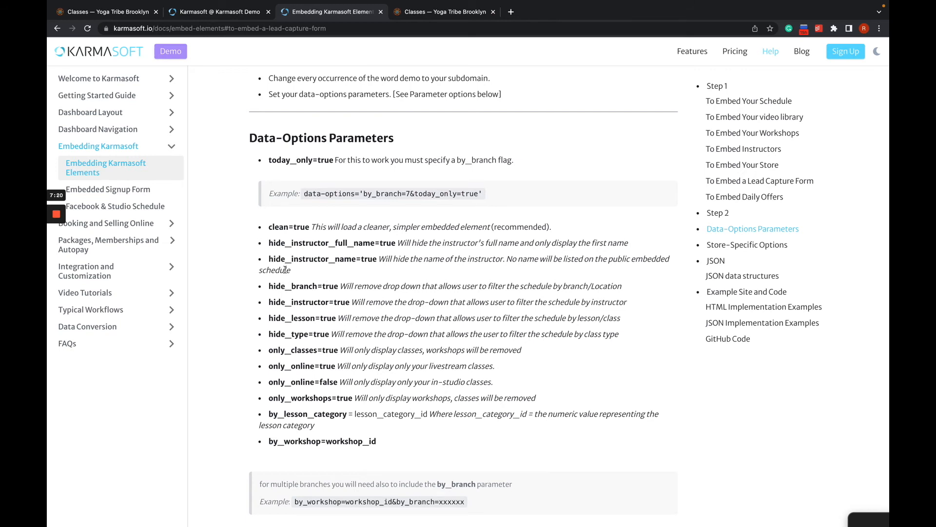
# Return to Squarespace, edit the Karmasoft Schedule Page and inspect the data-options of its code block in the enlarged code editor.
pyautogui.click(195, 14)
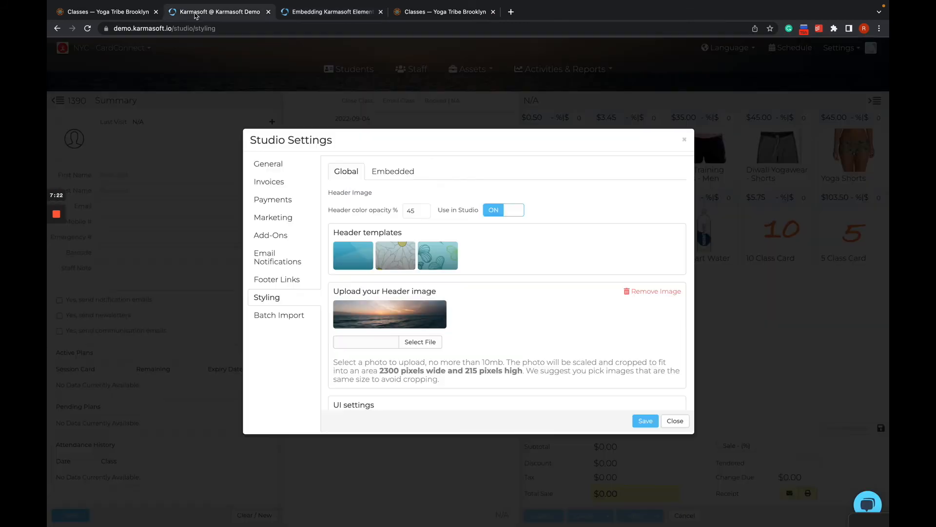
pyautogui.click(125, 12)
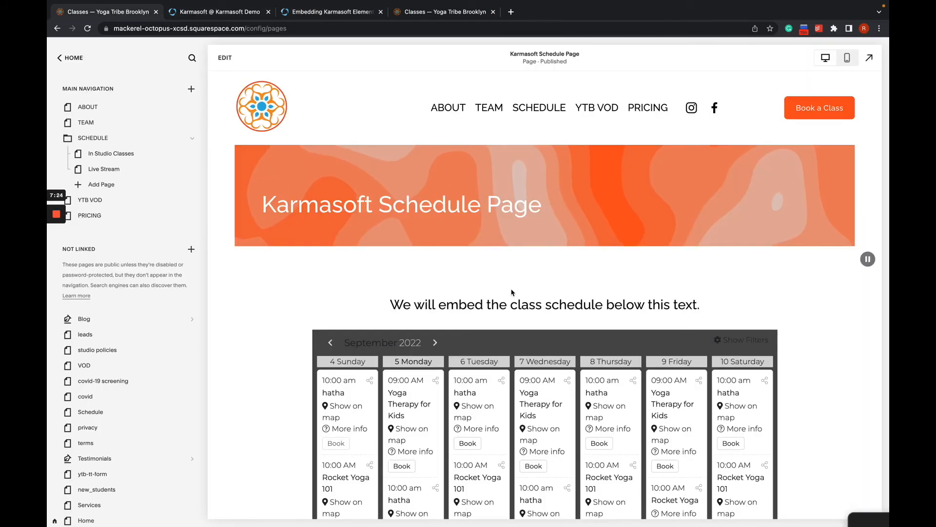
pyautogui.click(225, 58)
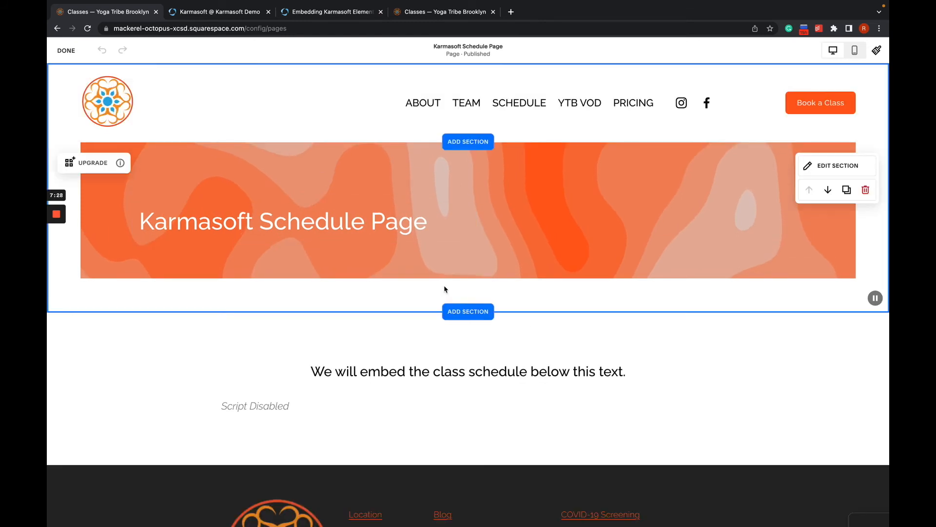
pyautogui.scroll(-3, 444, 289)
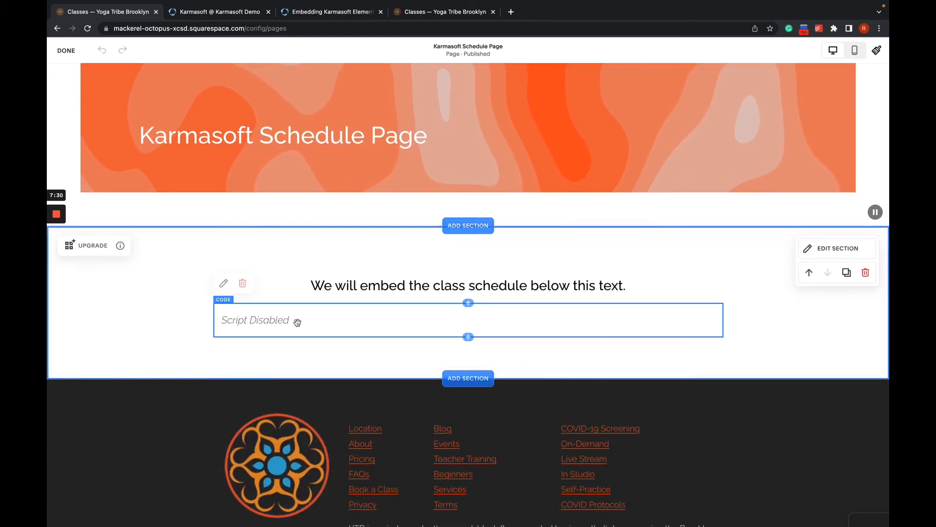
pyautogui.click(224, 282)
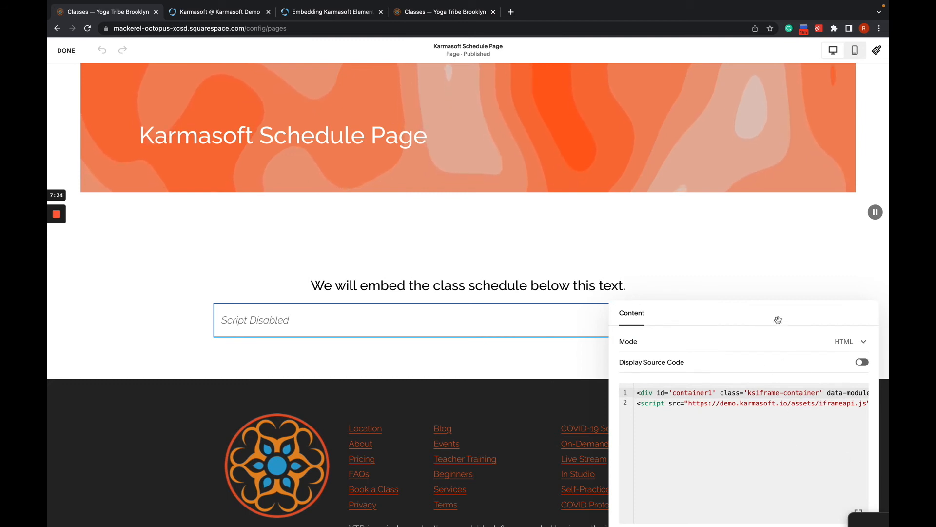
pyautogui.moveTo(769, 301); pyautogui.dragTo(666, 246)
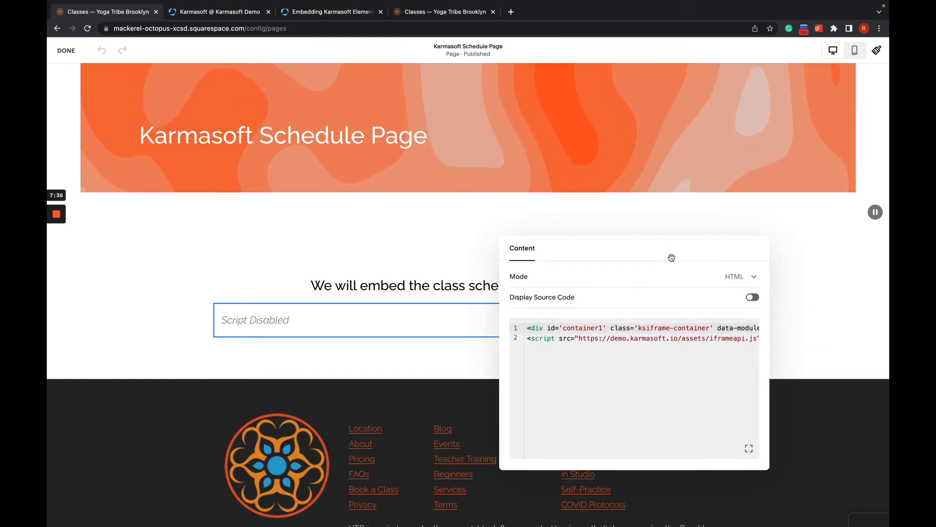
pyautogui.click(749, 453)
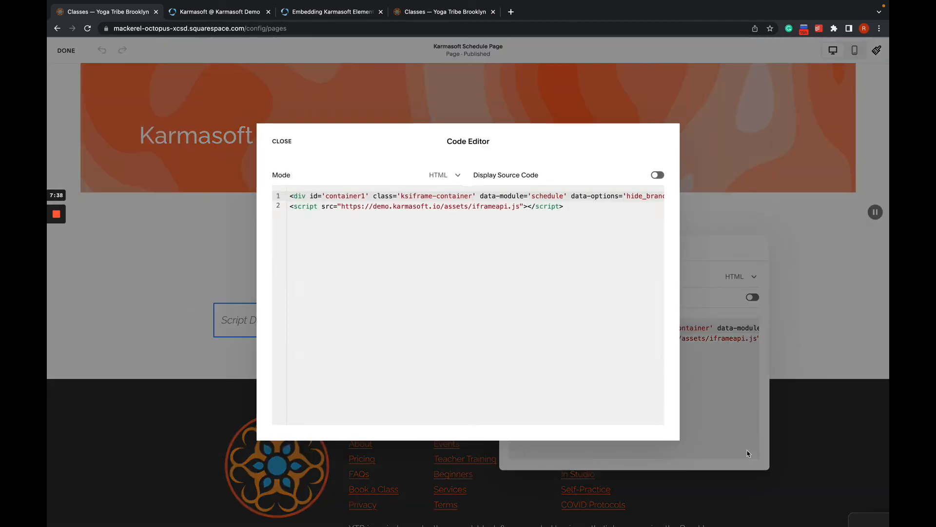
pyautogui.hscroll(5, 527, 240)
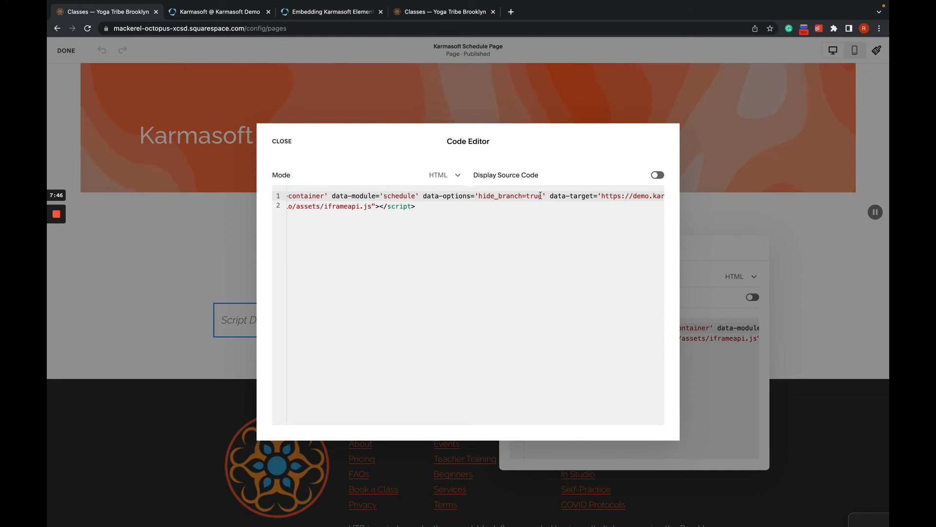
# Select the hide_instructor=true parameter in the Karmasoft documentation and return to the Squarespace code editor.
pyautogui.click(218, 16)
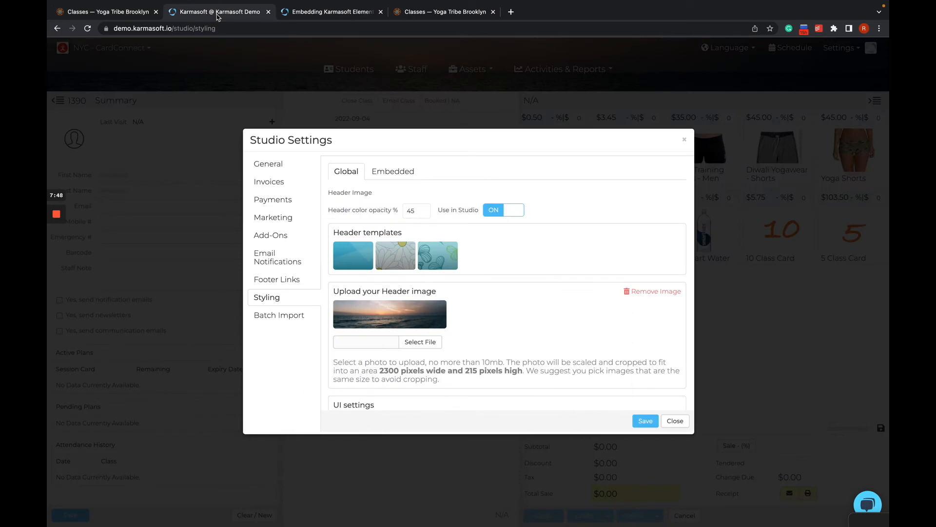
pyautogui.click(317, 14)
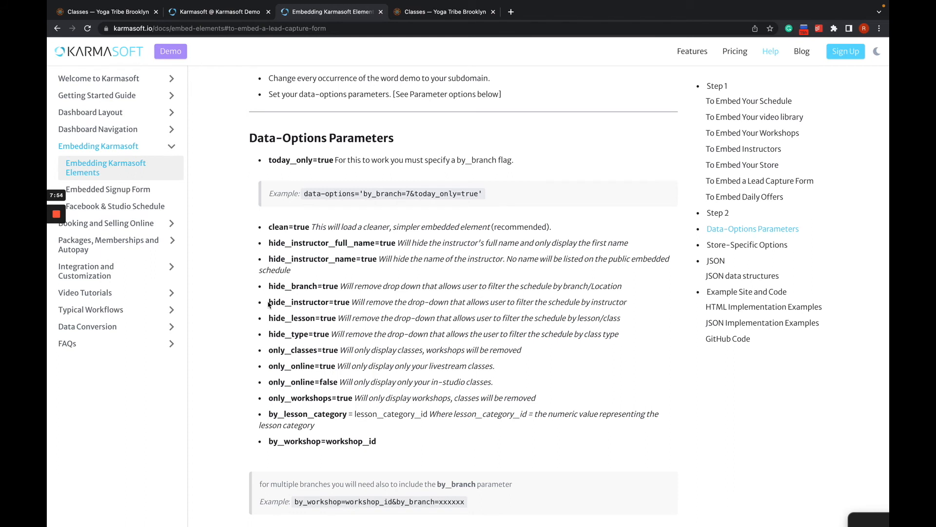
pyautogui.moveTo(269, 302); pyautogui.dragTo(348, 305)
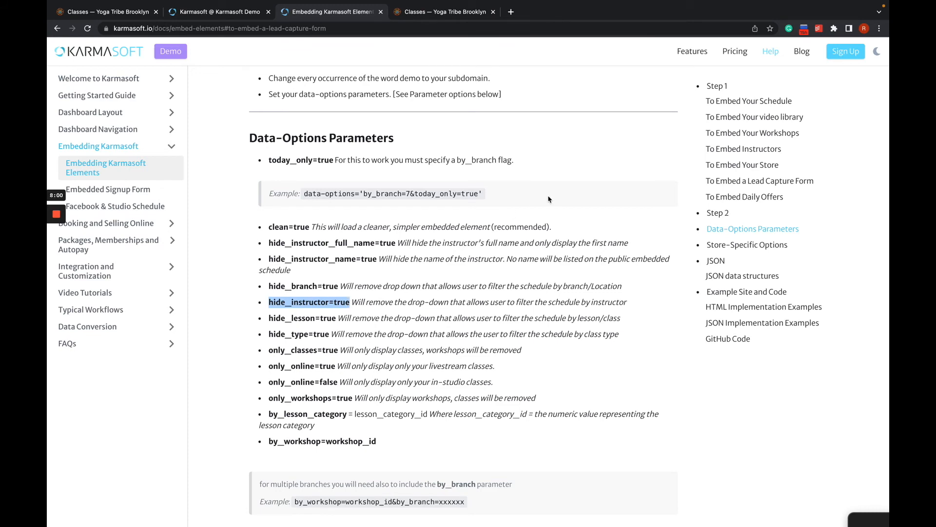
pyautogui.click(438, 14)
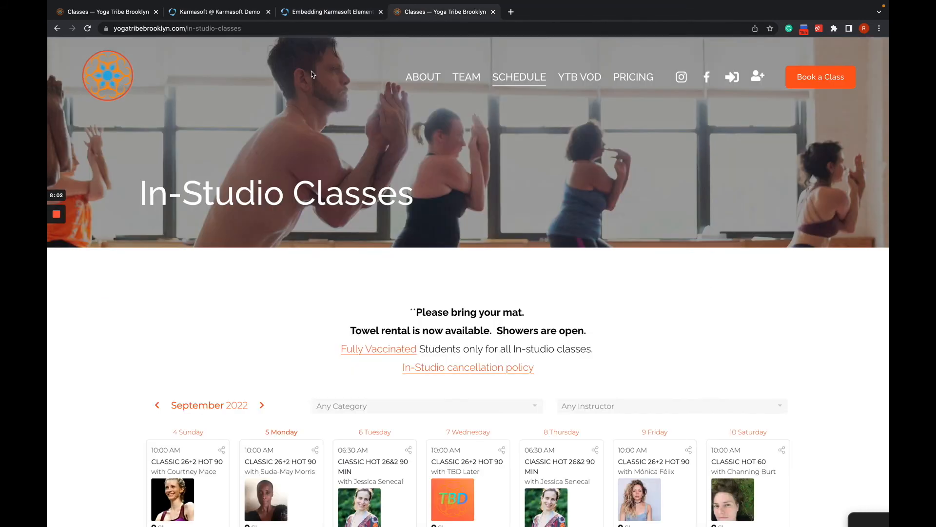
pyautogui.click(118, 14)
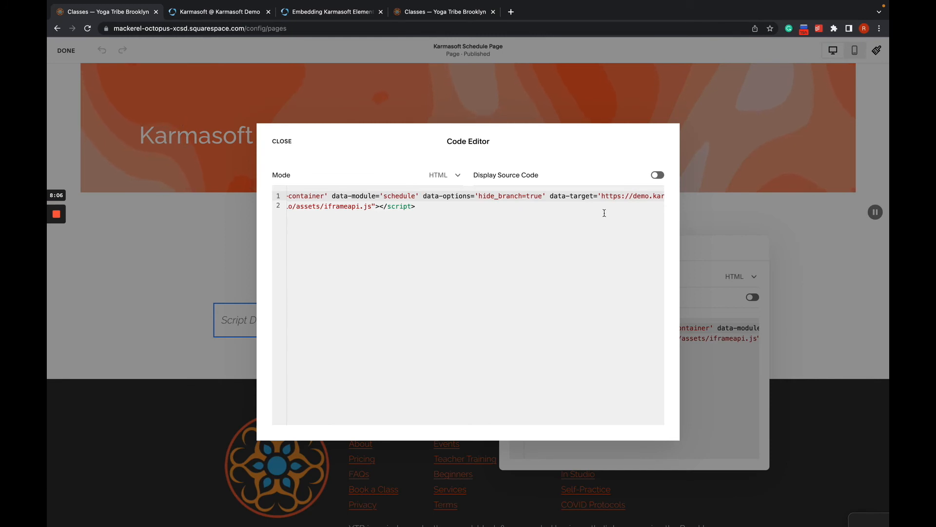
# Close the code editor, leave page editing, and show the embedded schedule's filters with the instructor list expanded.
pyautogui.click(282, 142)
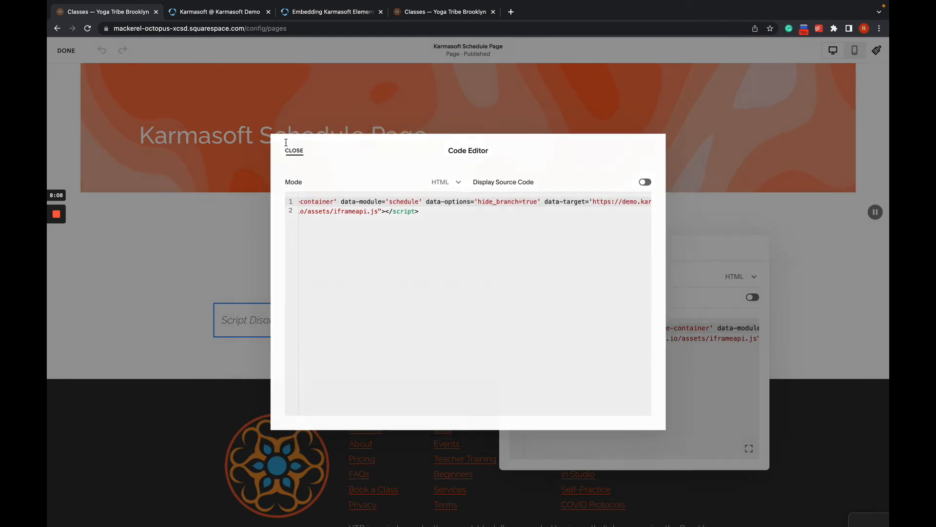
pyautogui.click(65, 51)
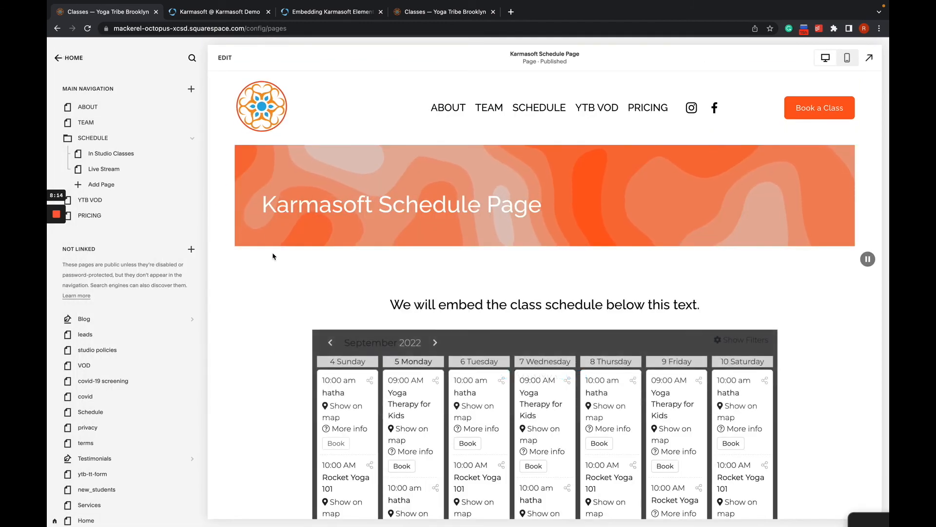
pyautogui.scroll(-2, 655, 366)
pyautogui.scroll(-1, 655, 366)
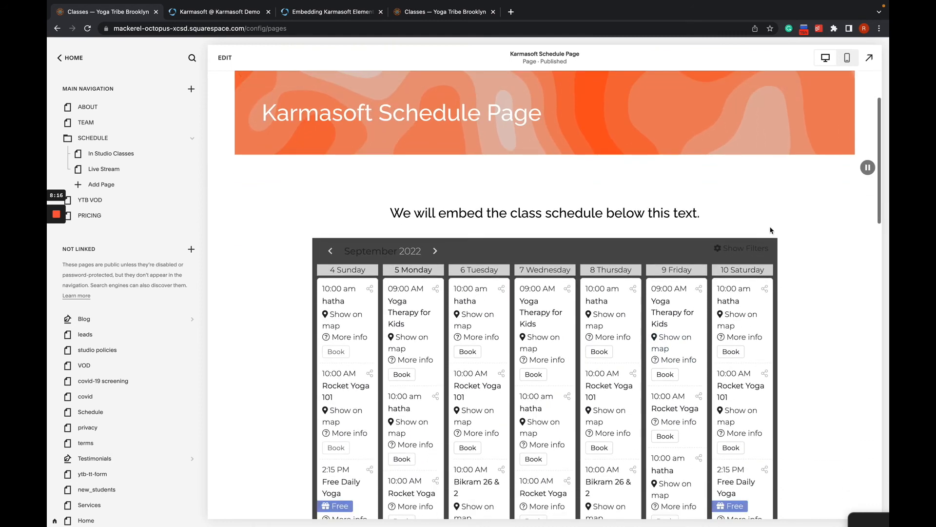
pyautogui.click(748, 248)
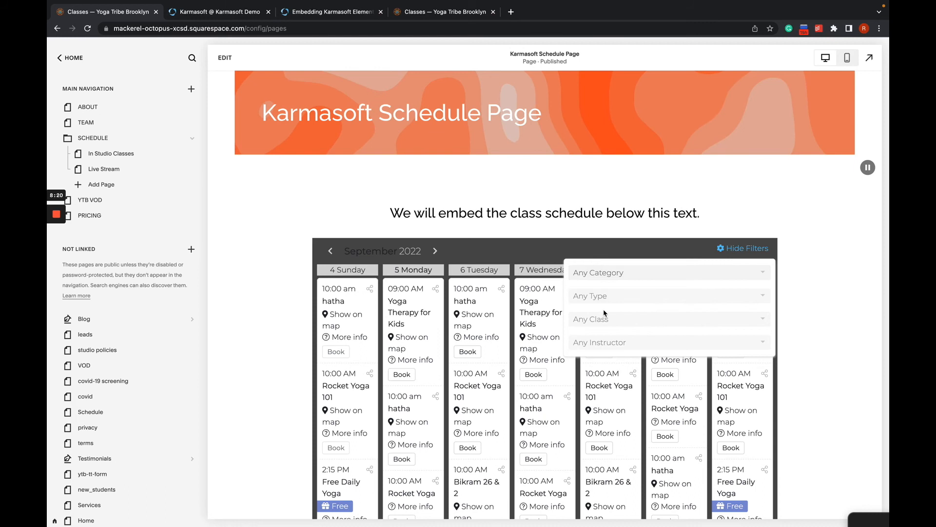
pyautogui.click(608, 344)
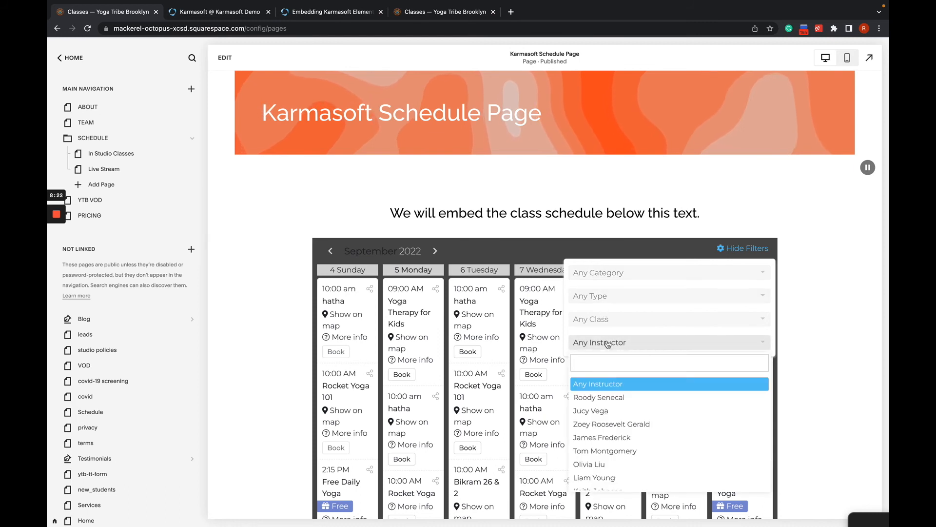
pyautogui.click(607, 343)
pyautogui.click(608, 344)
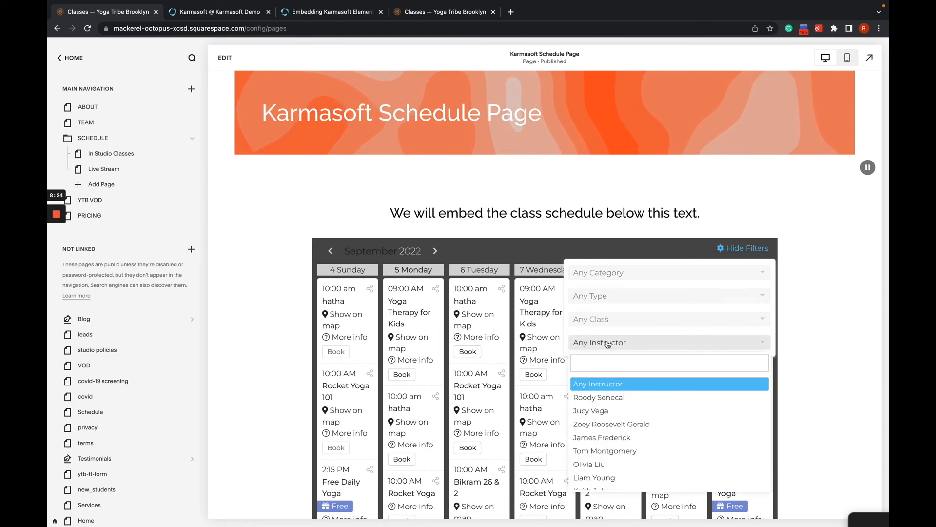
pyautogui.click(608, 344)
pyautogui.click(607, 344)
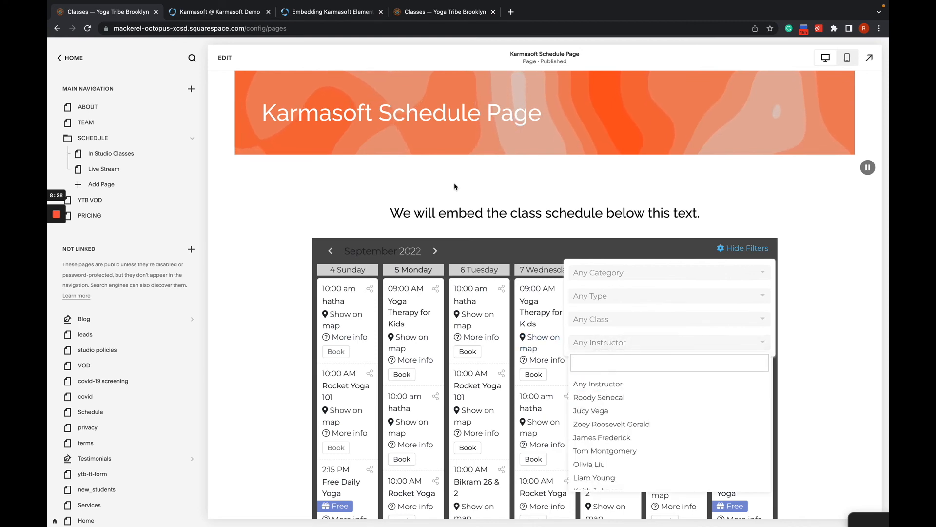
# Edit the Karmasoft Schedule Page and open the embedded schedule's code block in the enlarged code editor.
pyautogui.click(225, 58)
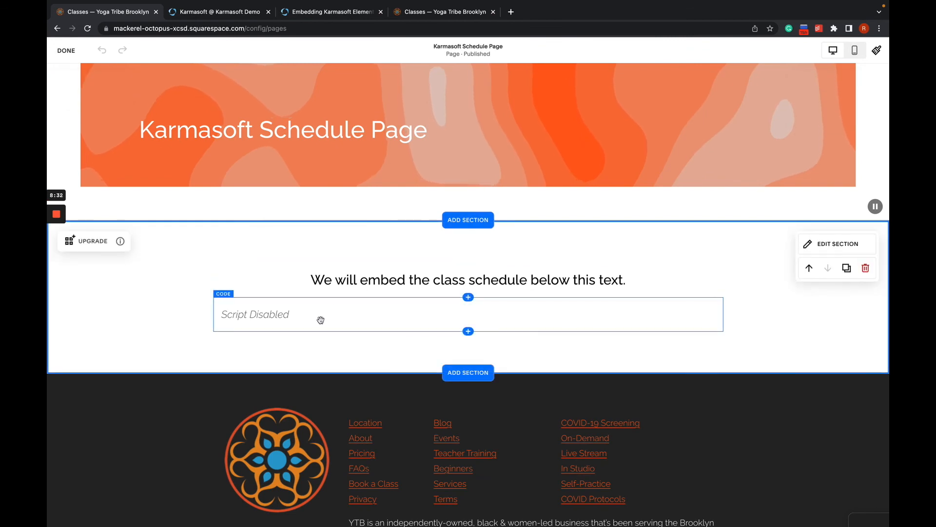
pyautogui.click(320, 317)
pyautogui.click(224, 277)
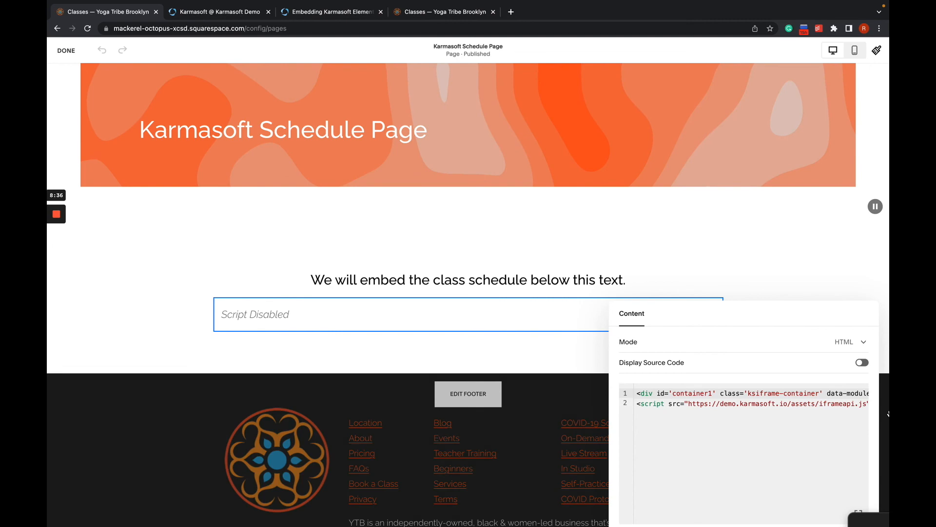
pyautogui.moveTo(798, 312); pyautogui.dragTo(664, 251)
pyautogui.click(725, 453)
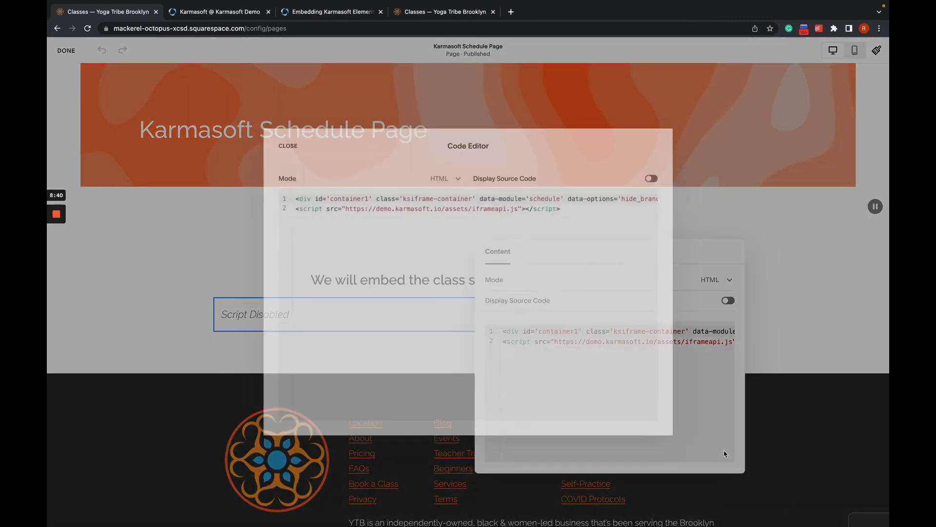
# Append &hide_instructor=true after hide_branch=true in the data-options of the schedule embed code.
pyautogui.click(617, 203)
pyautogui.hscroll(3, 616, 202)
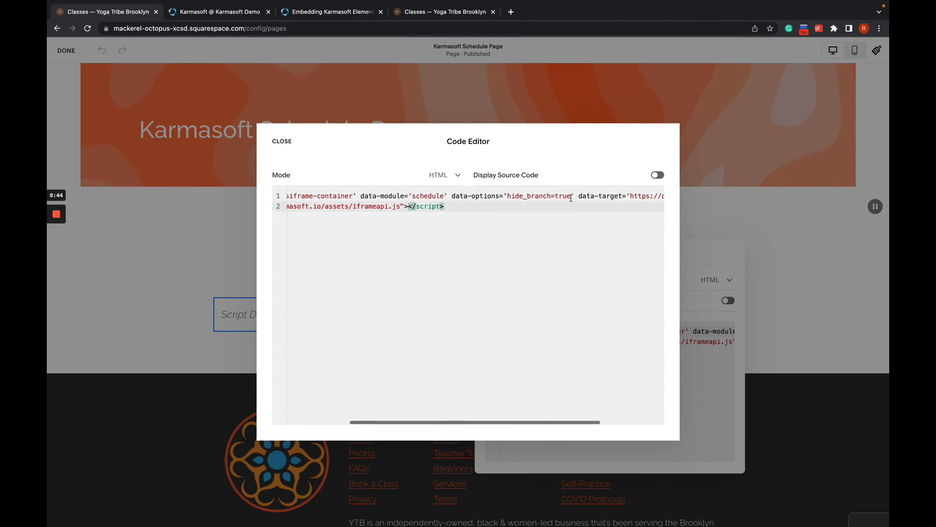
pyautogui.tripleClick(571, 197)
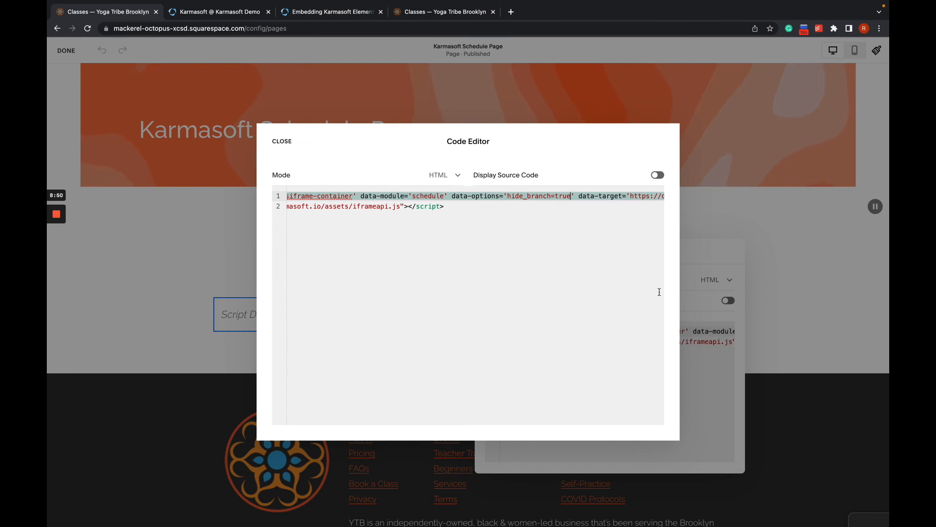
pyautogui.write('&')
pyautogui.write('hide_instructor=true')
pyautogui.click(603, 243)
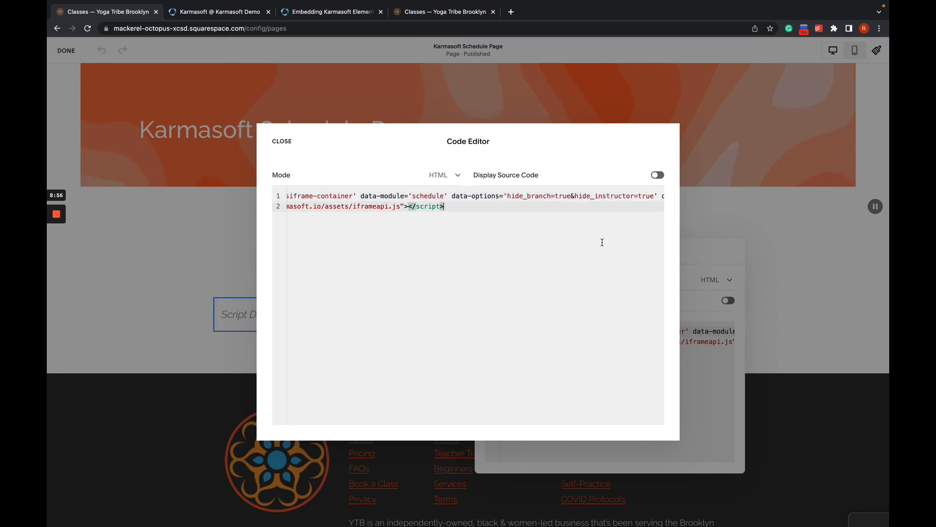
# Close the code editor, save the page changes, and show the filters of the embedded schedule.
pyautogui.click(191, 240)
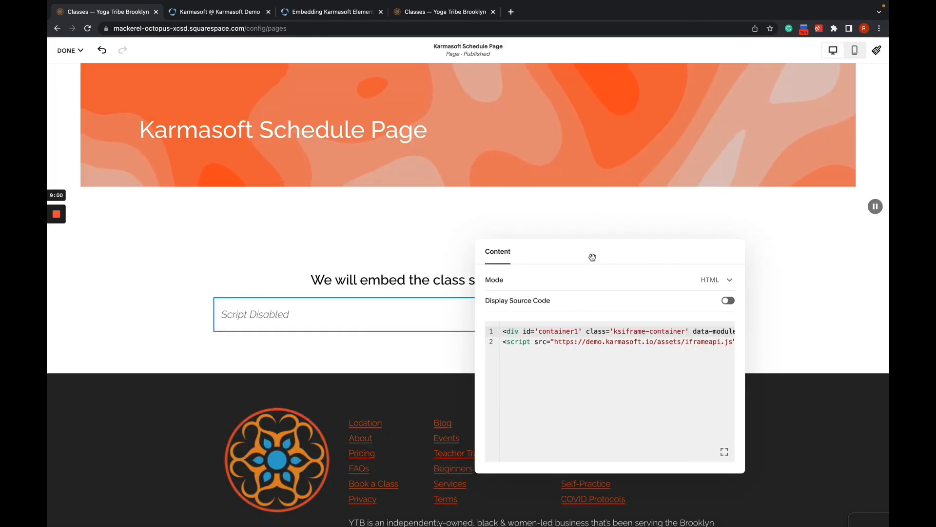
pyautogui.click(76, 51)
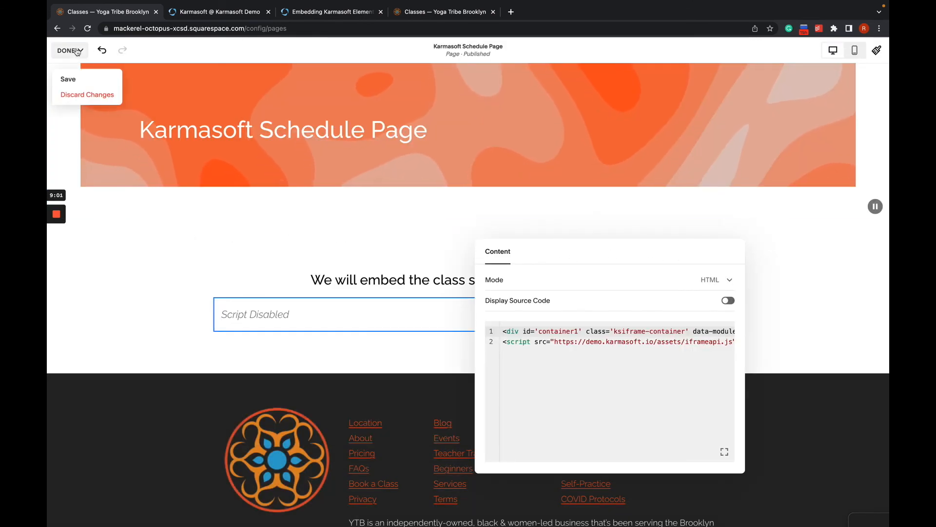
pyautogui.click(68, 79)
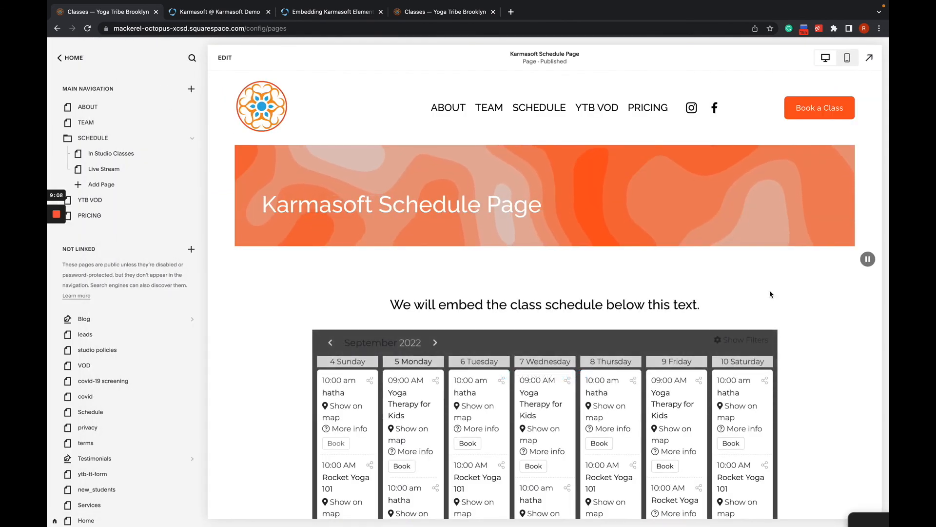
pyautogui.click(749, 340)
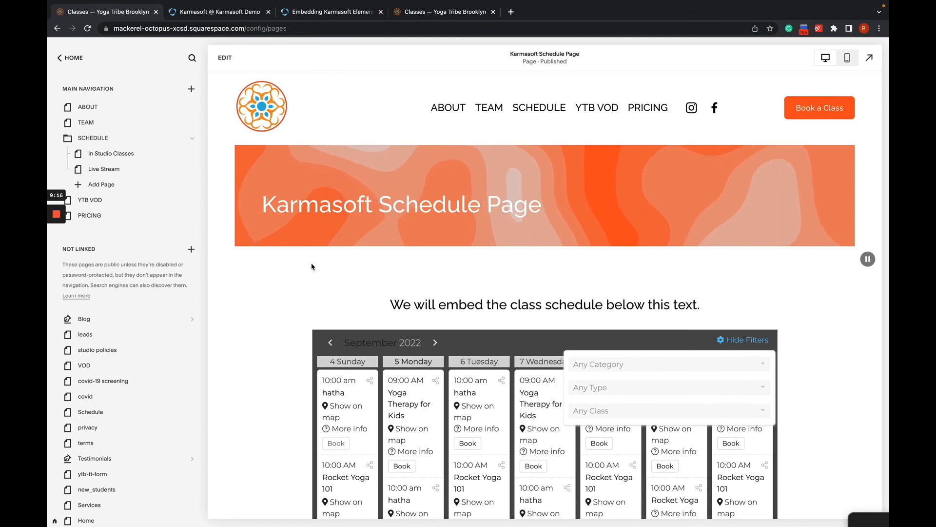
pyautogui.moveTo(62, 221)
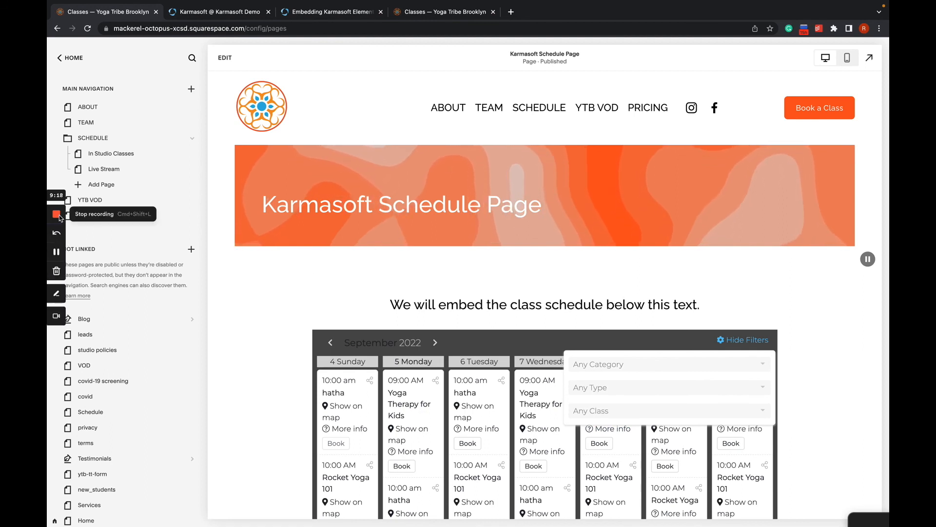
pyautogui.click(59, 218)
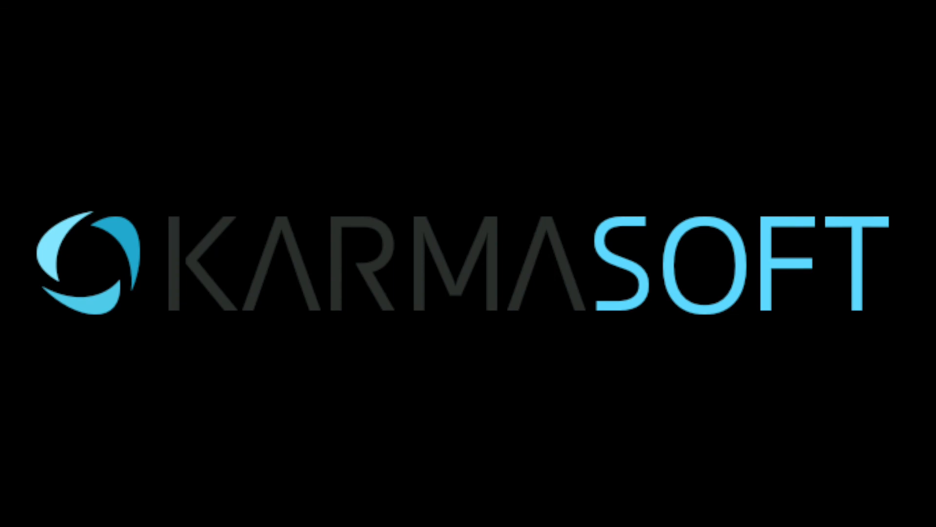